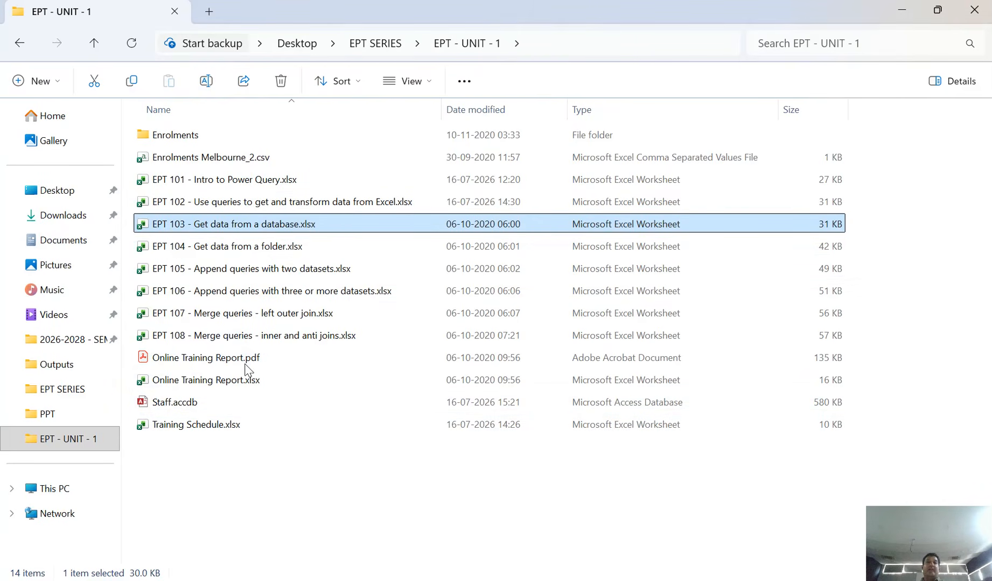
# - Open the Staff.accdb database, review the records in its Staff table, and close Access
pyautogui.click(207, 409)
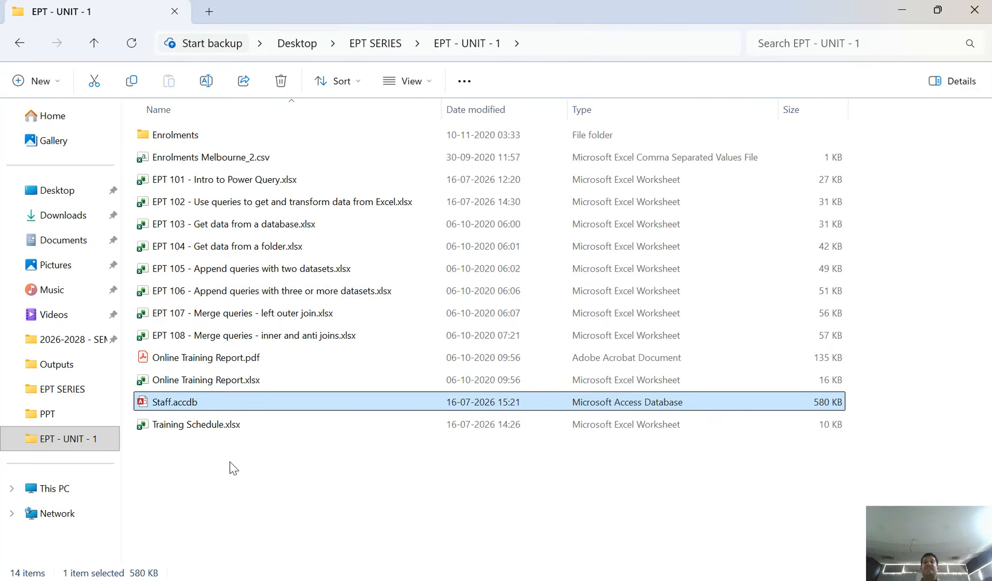
pyautogui.doubleClick(178, 404)
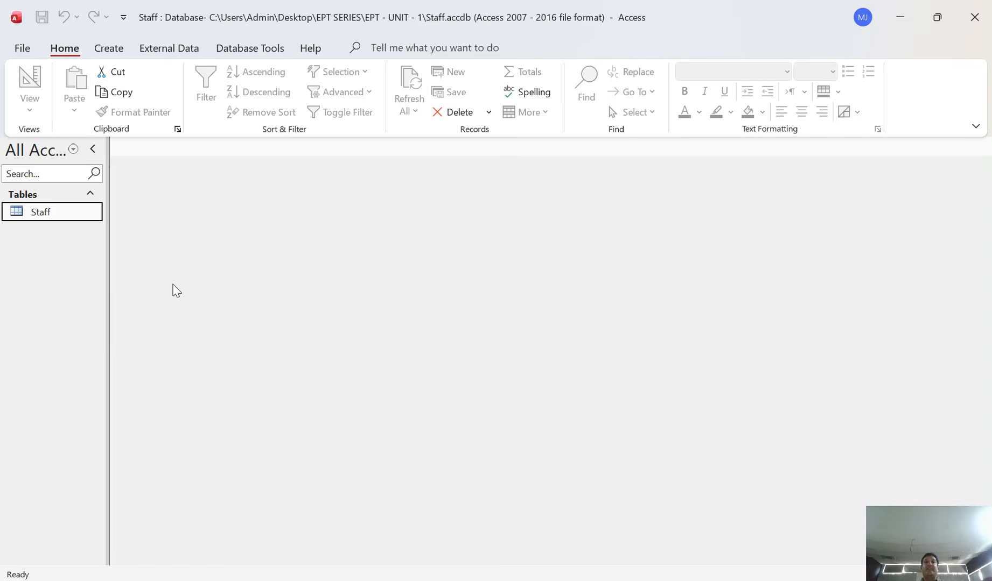
pyautogui.doubleClick(40, 214)
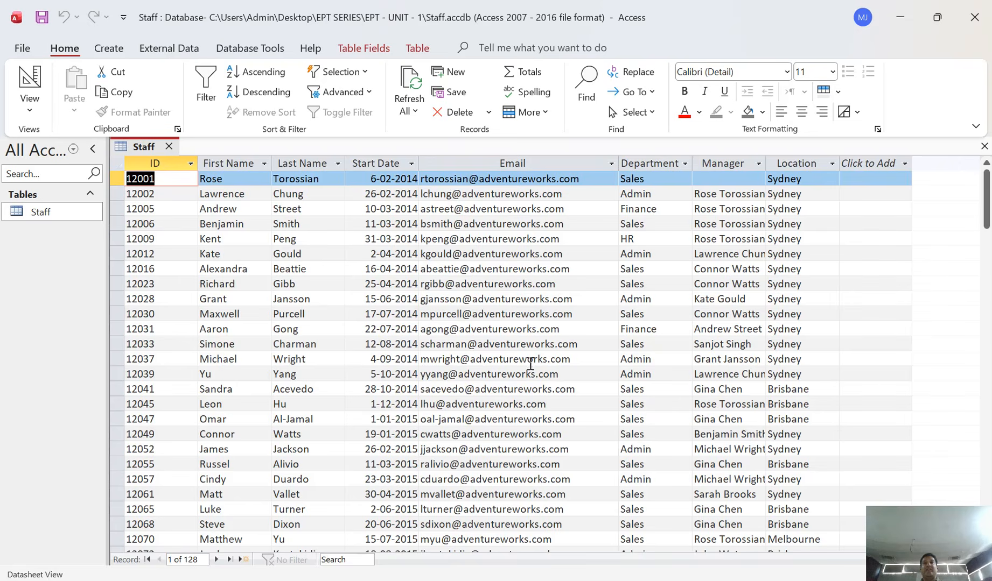
pyautogui.click(975, 17)
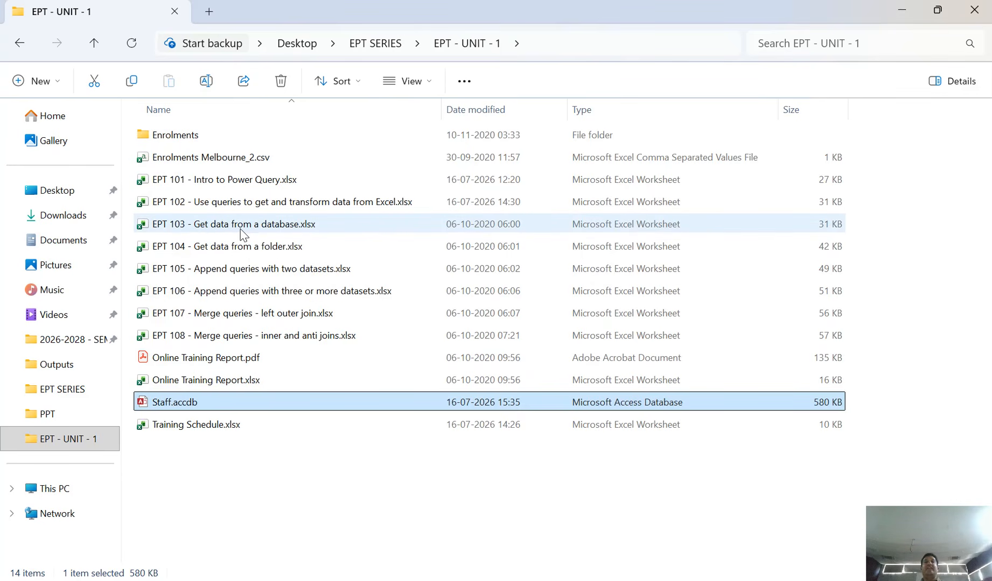
# - Open the EPT 103 - Get data from a database workbook in Excel and import Staff.accdb from the EPT - UNIT - 1 folder as an Access database
pyautogui.click(293, 229)
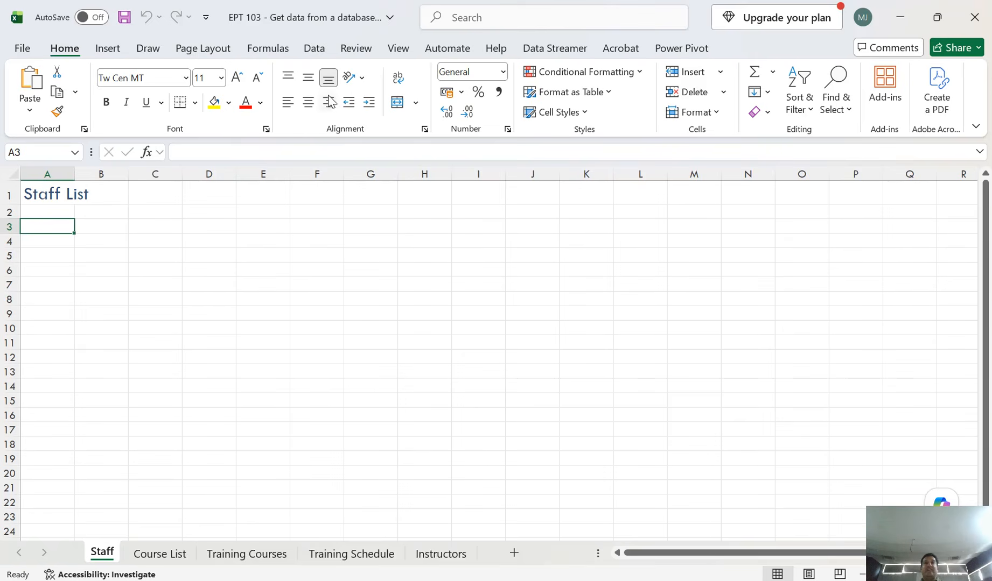
pyautogui.click(315, 50)
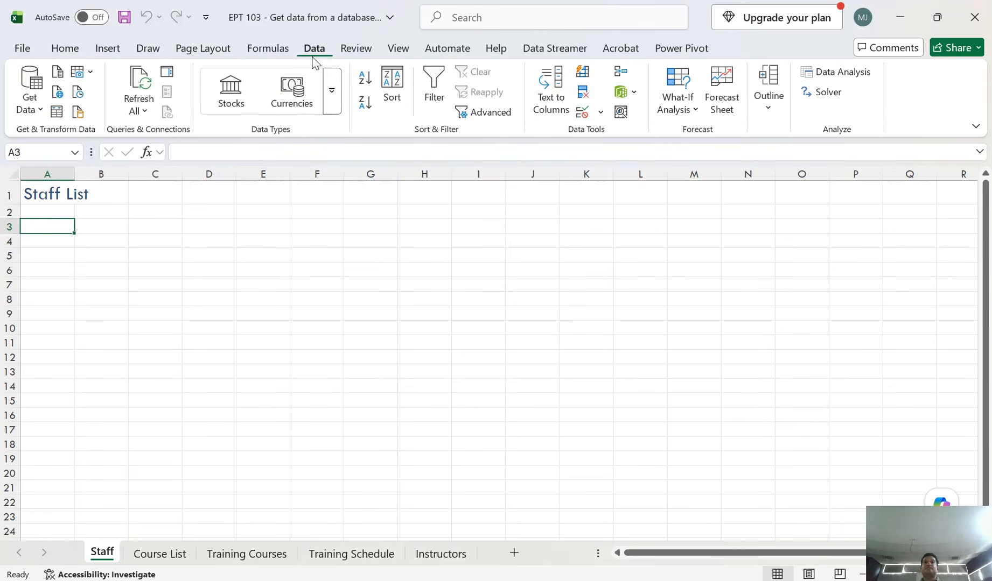
pyautogui.click(31, 111)
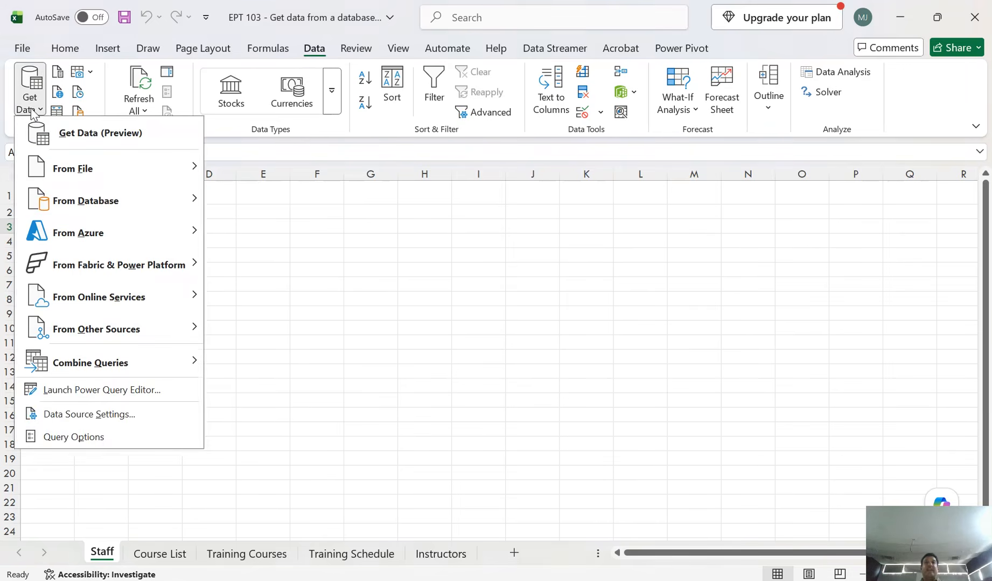
pyautogui.moveTo(61, 202)
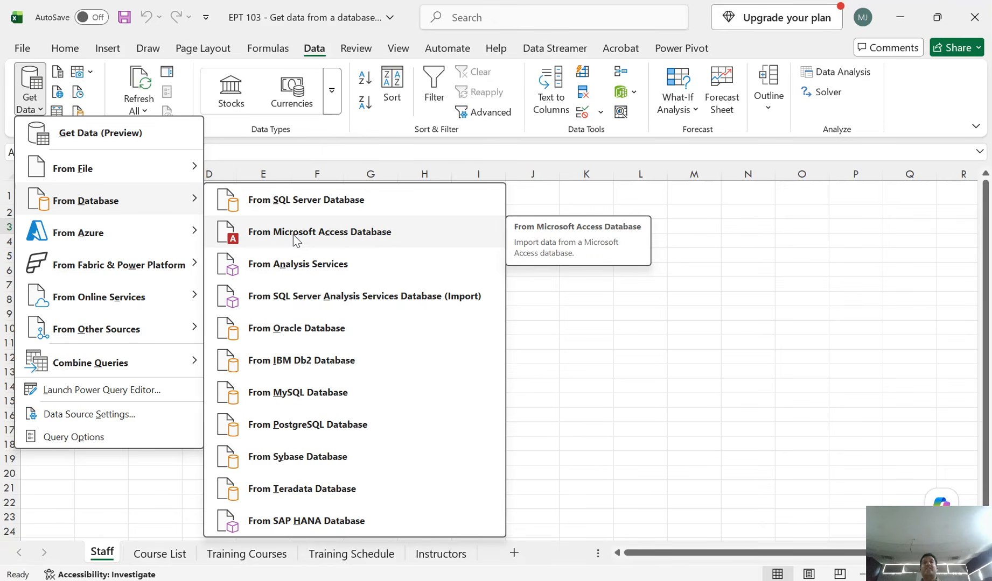
pyautogui.click(366, 239)
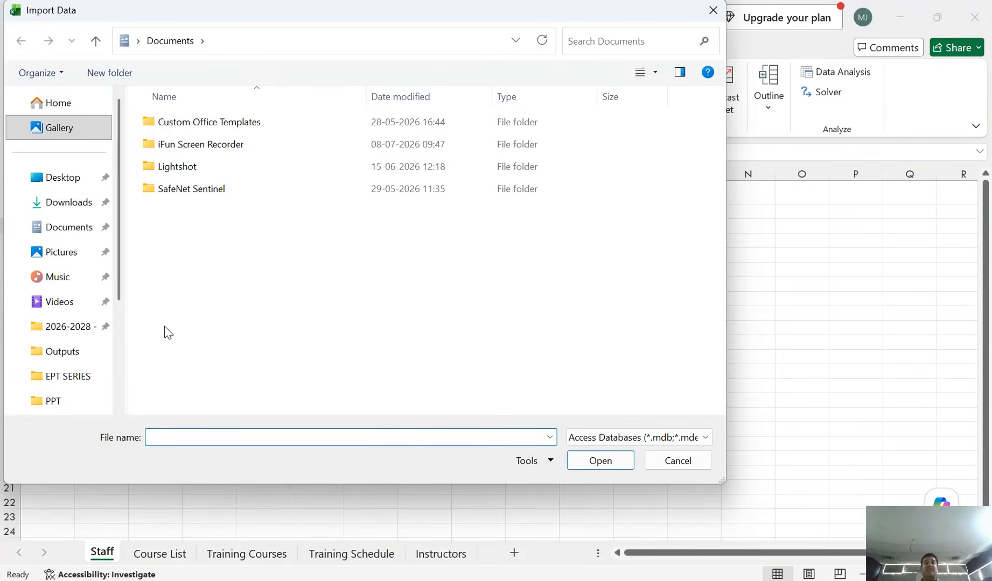
pyautogui.scroll(-2, 82, 377)
pyautogui.click(75, 329)
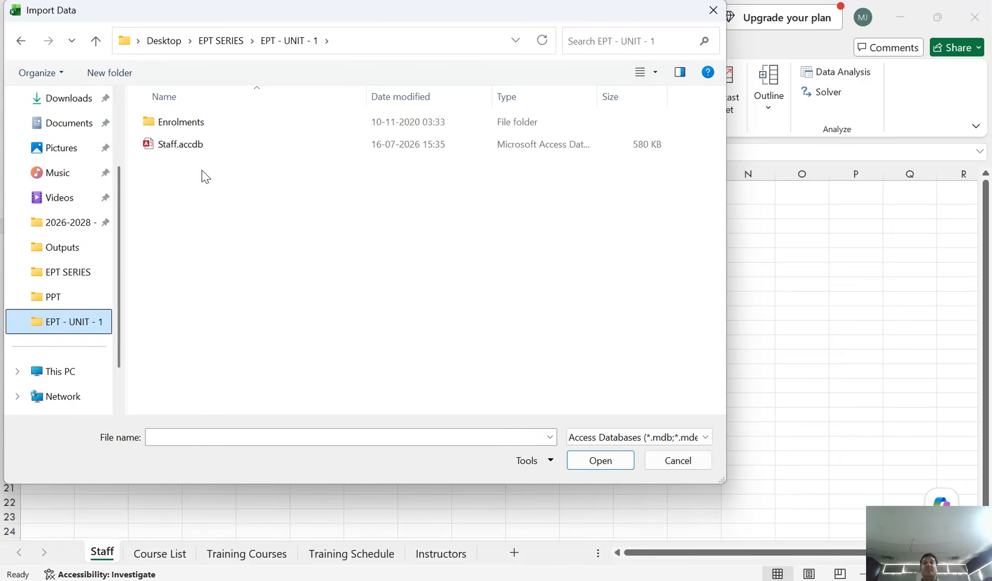
pyautogui.click(196, 149)
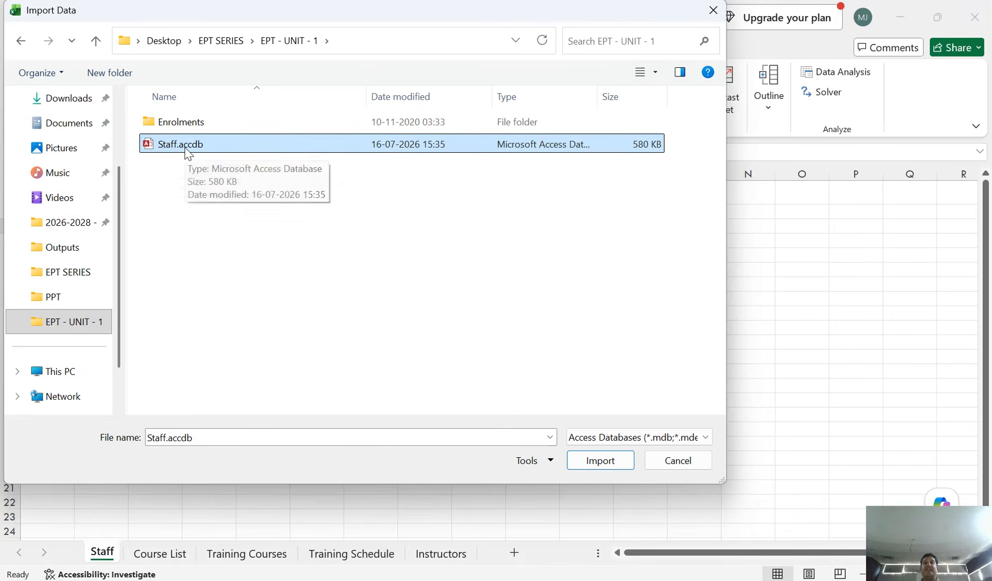
pyautogui.click(600, 461)
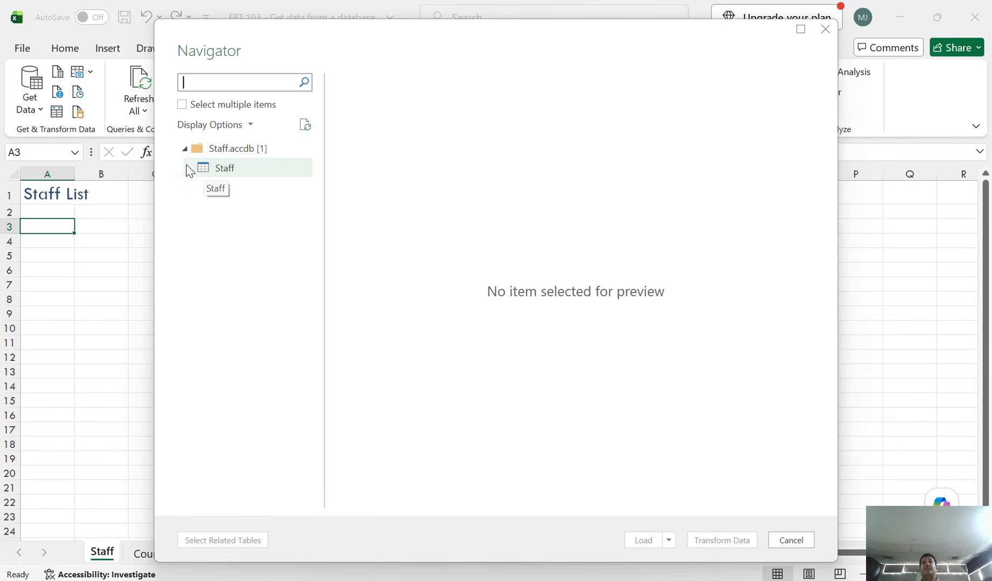
# - Bring the Staff table into Power Query Editor for transforming and rename the query as Staff List
pyautogui.click(222, 171)
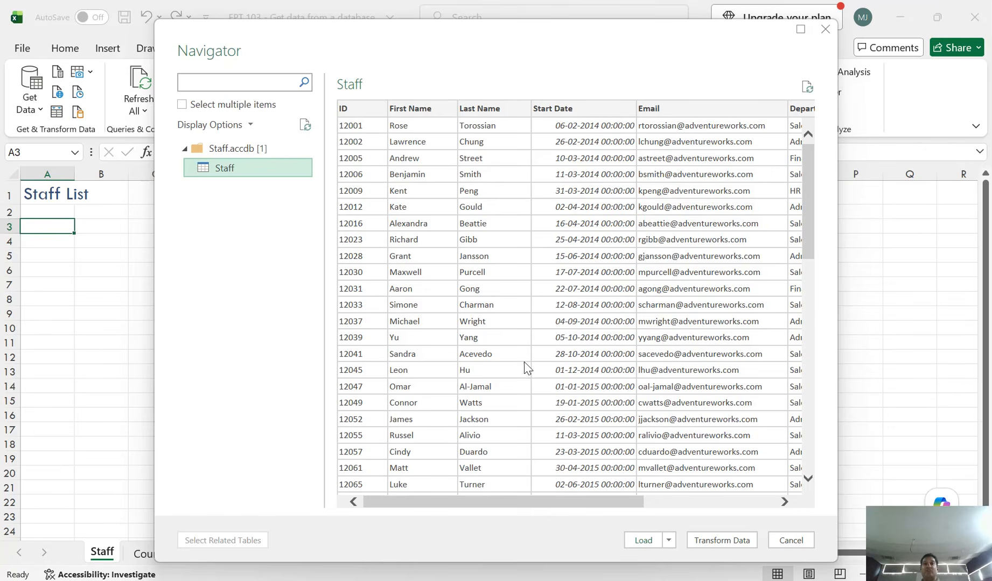
pyautogui.click(721, 541)
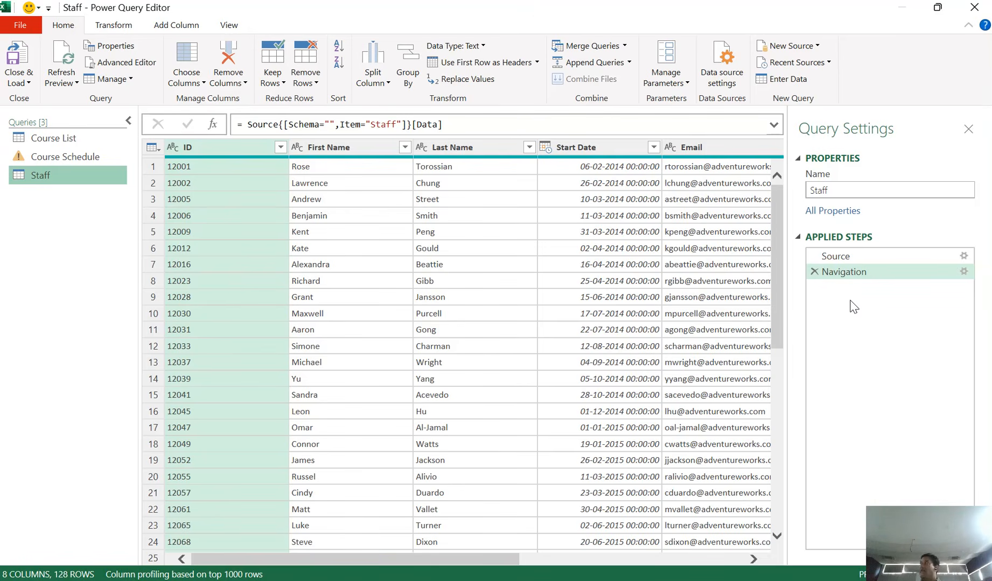
pyautogui.click(855, 191)
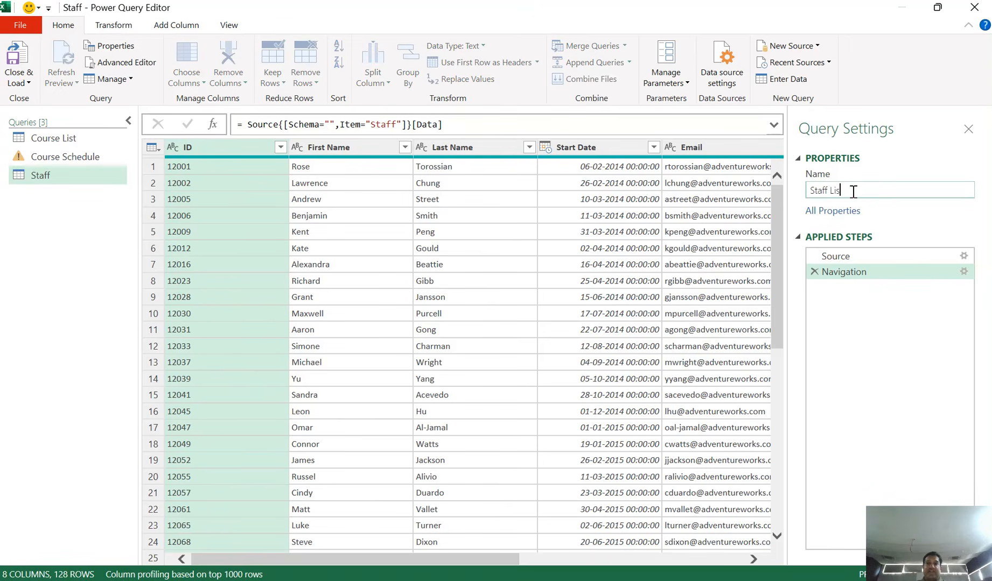
pyautogui.press('Return')
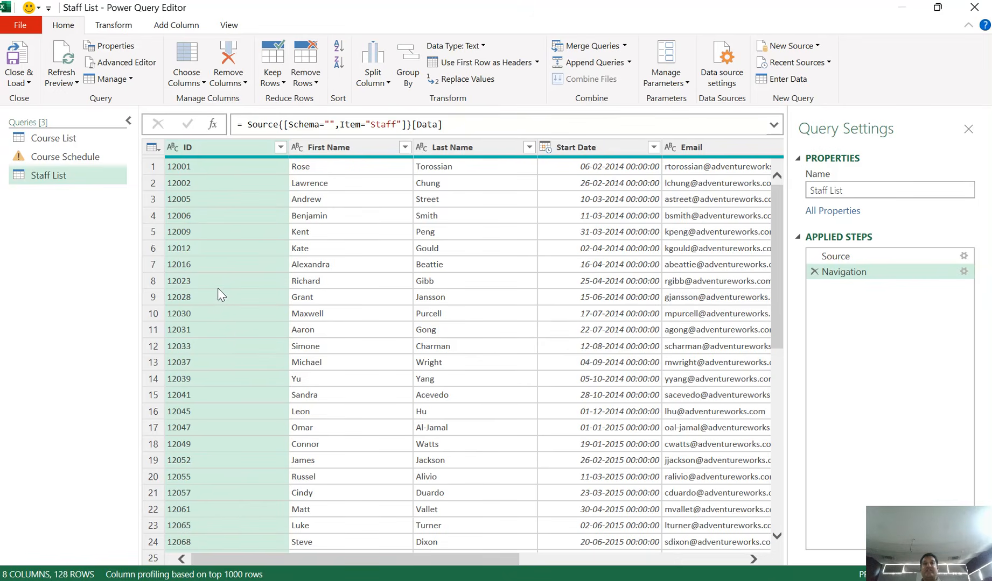
# - Check the data types of the ID, First Name and Last Name columns in the Staff List query
pyautogui.click(172, 148)
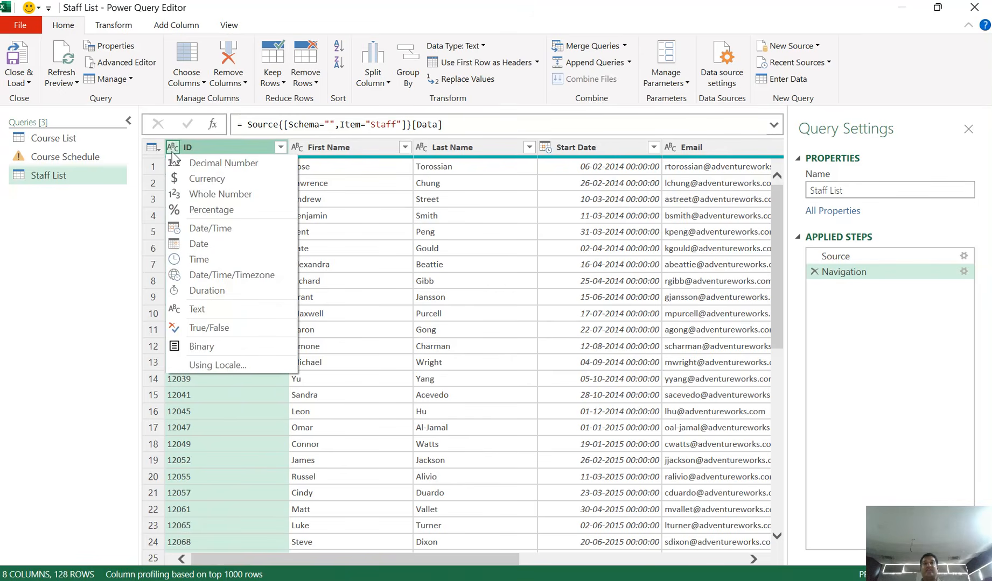
pyautogui.click(219, 146)
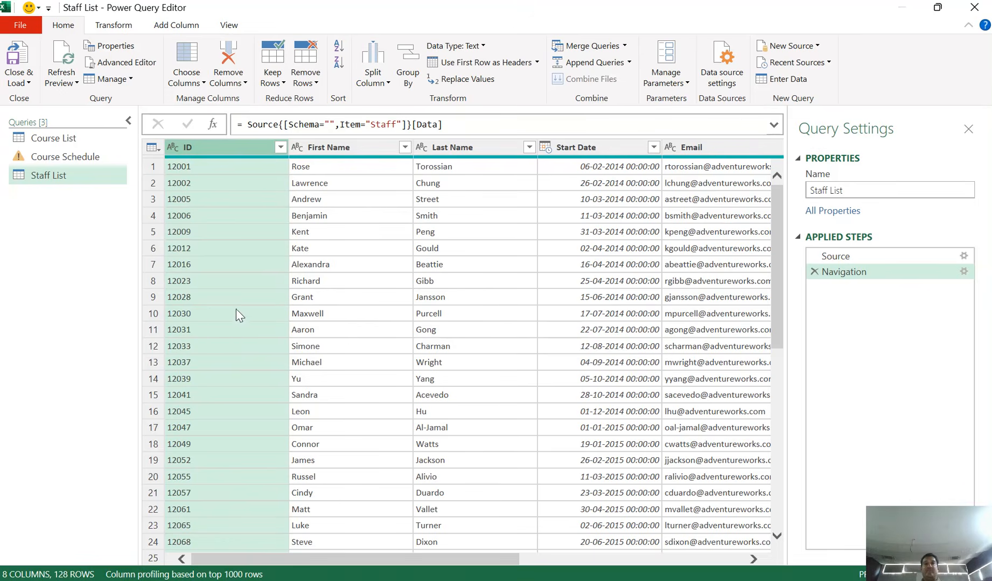
pyautogui.click(346, 149)
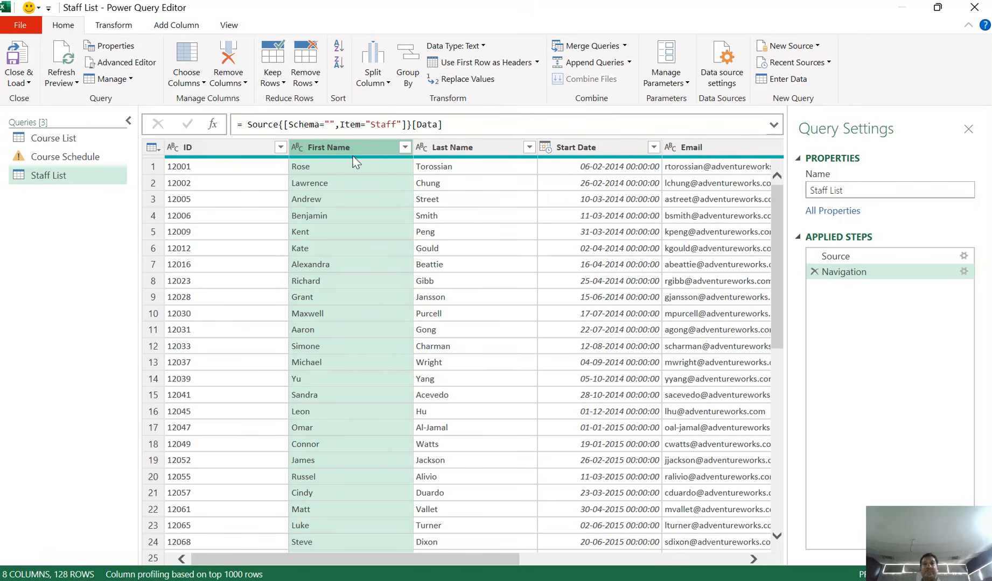
pyautogui.click(463, 148)
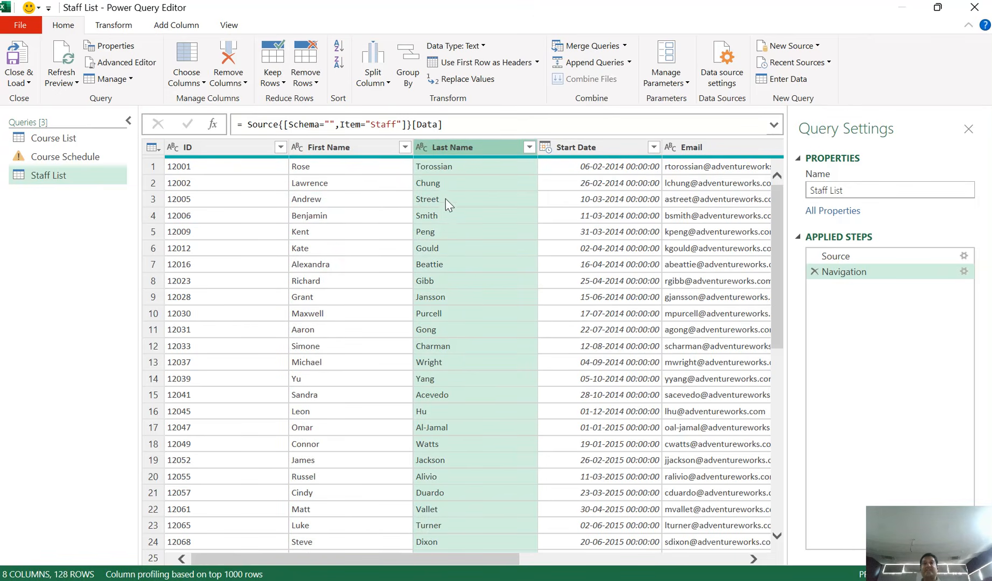
pyautogui.click(423, 147)
# - Merge the First Name and Last Name columns in place, using a space separator and Staff Name as the new column name
pyautogui.click(384, 155)
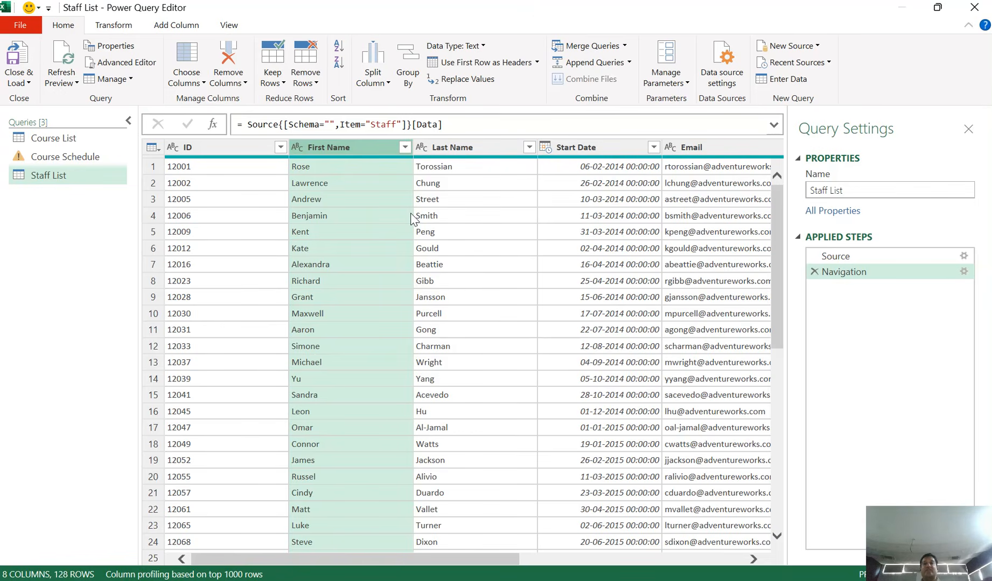
pyautogui.keyDown('ctrl'); pyautogui.click(466, 148); pyautogui.keyUp('ctrl')
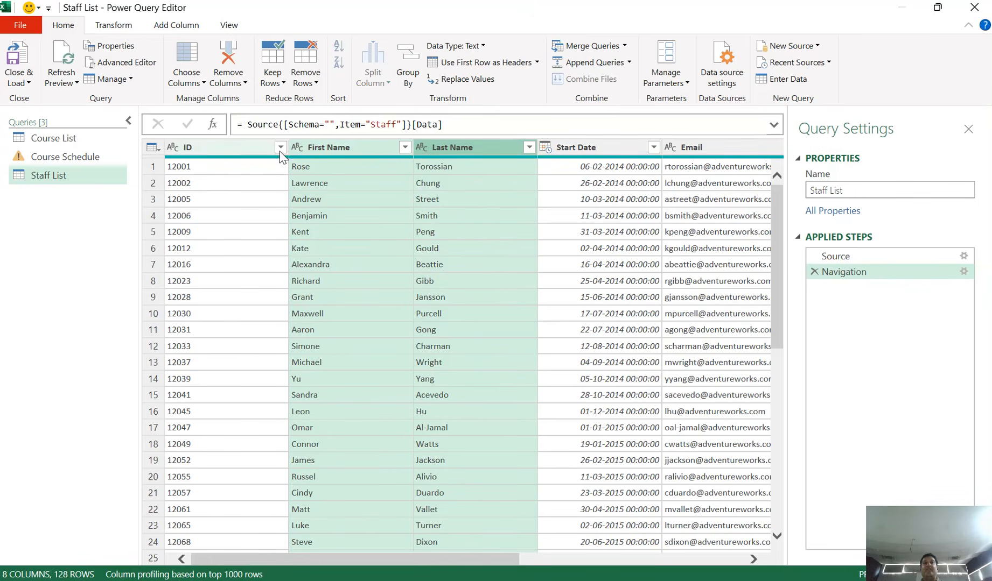
pyautogui.click(114, 26)
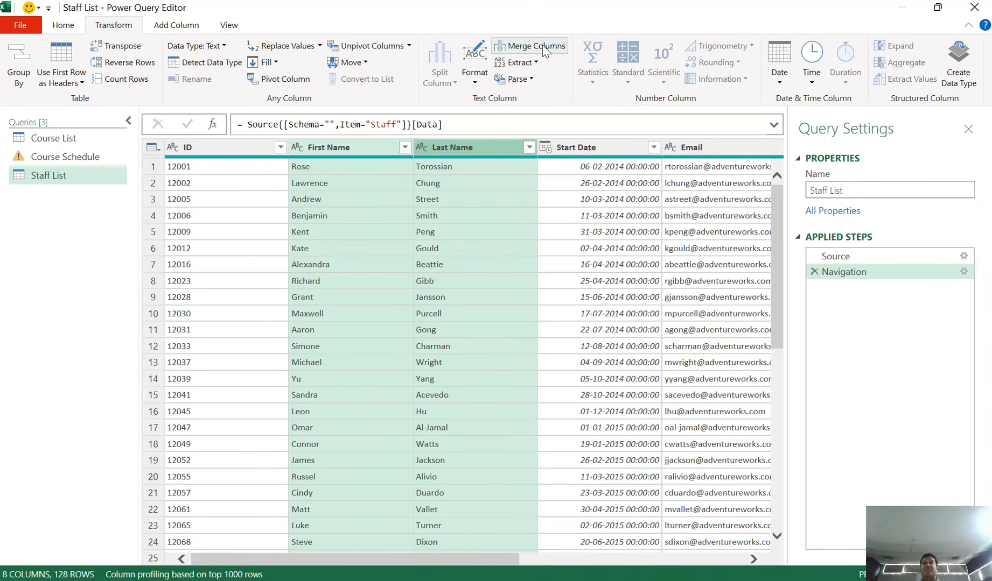
pyautogui.click(173, 27)
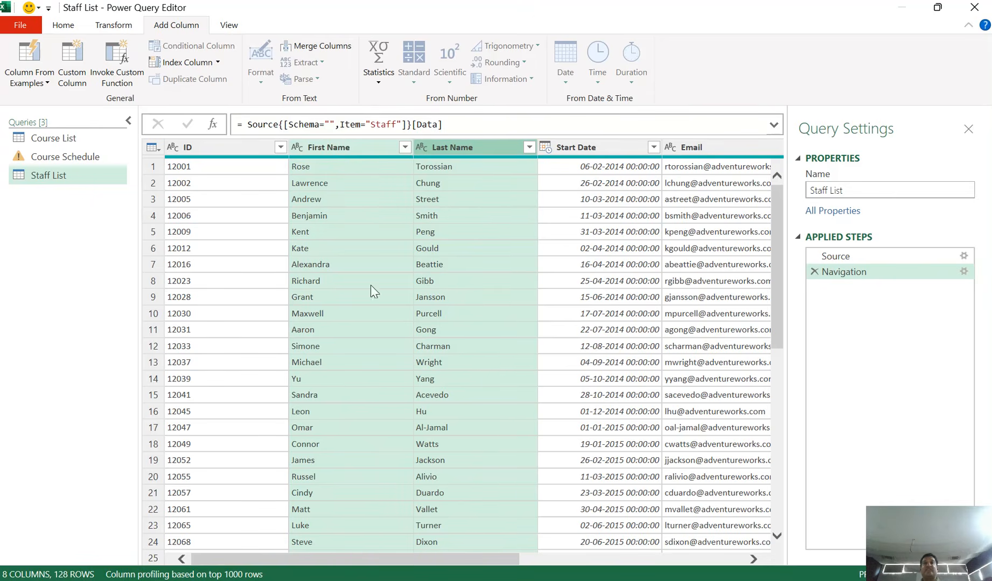
pyautogui.click(121, 25)
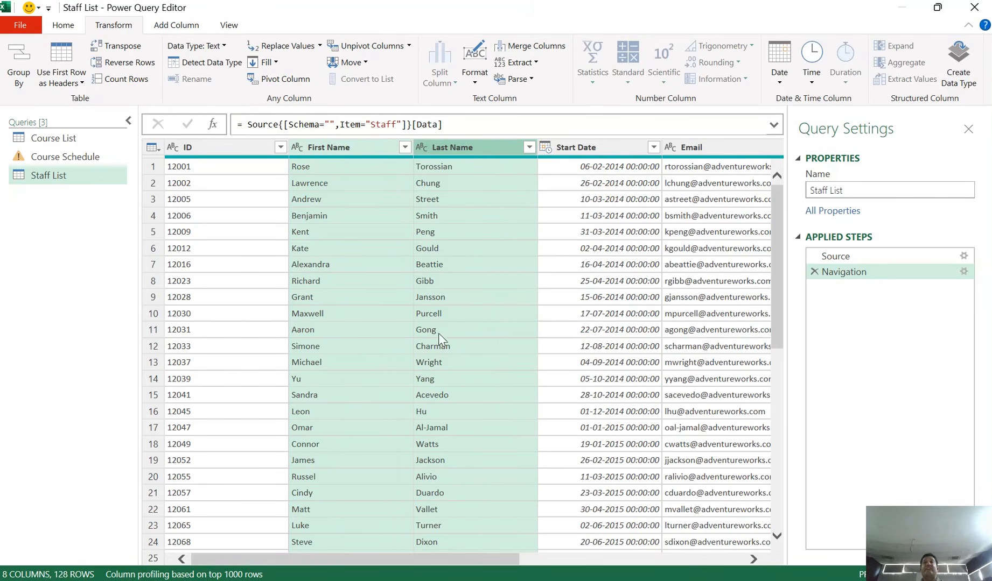
pyautogui.click(178, 25)
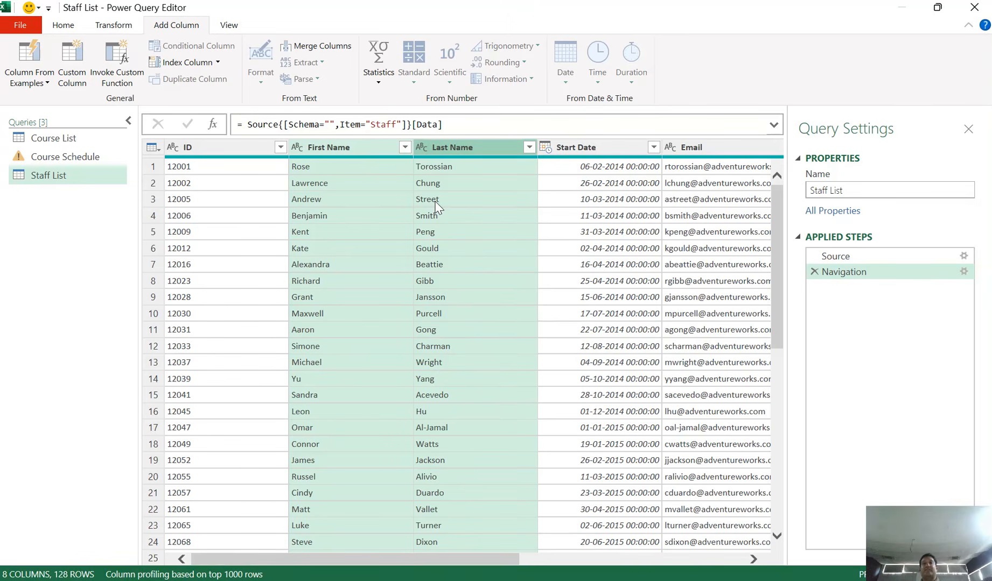
pyautogui.click(120, 26)
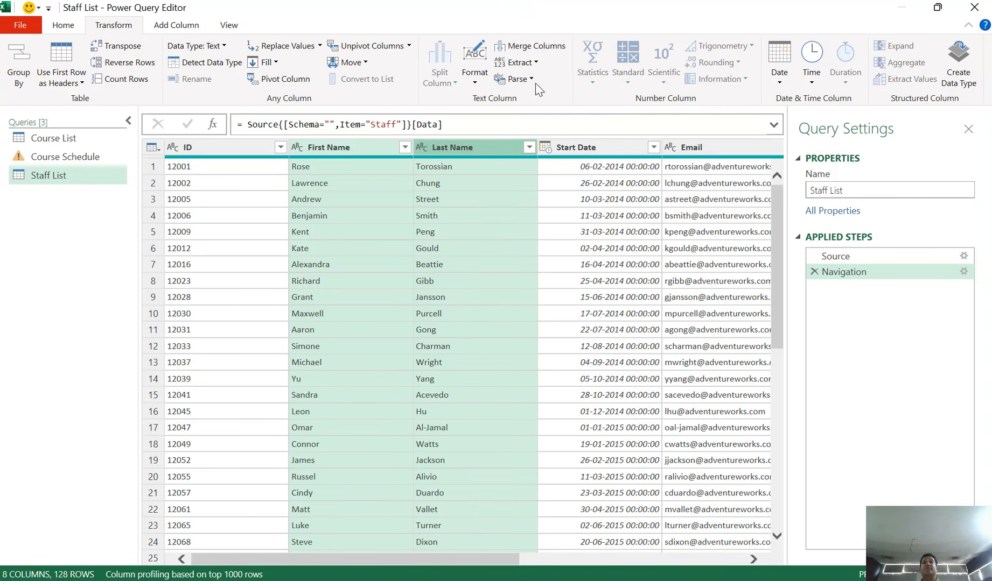
pyautogui.click(540, 48)
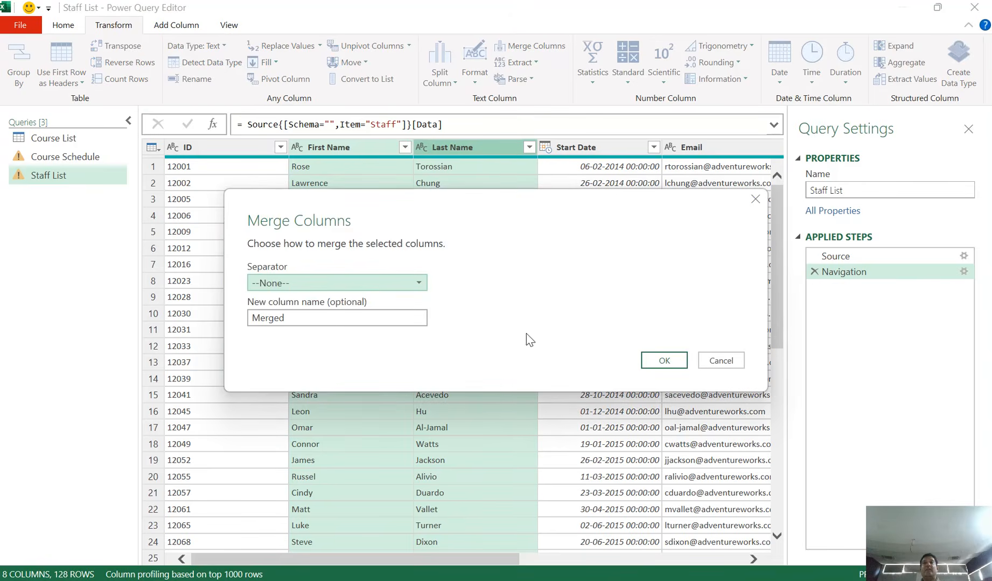
pyautogui.click(397, 286)
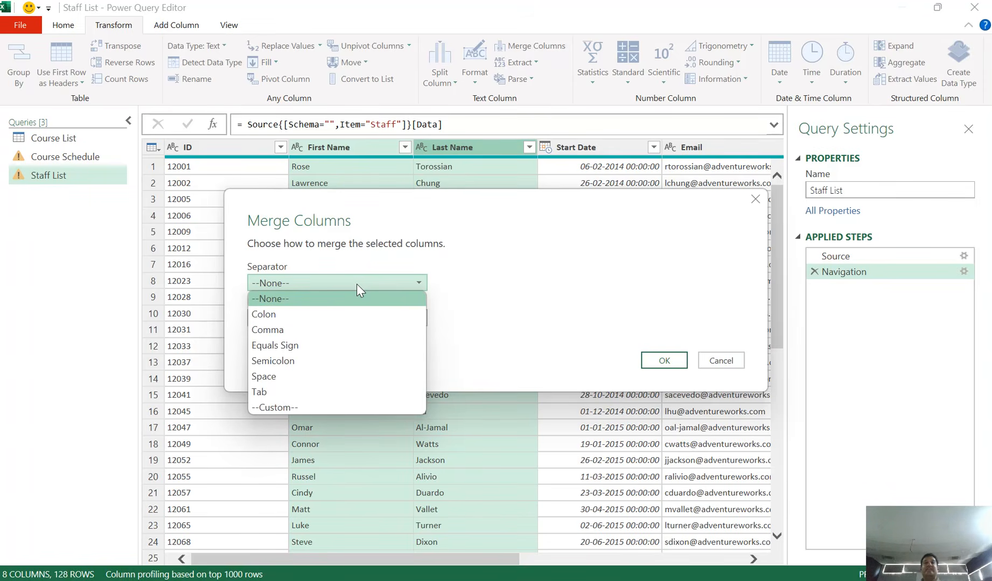
pyautogui.click(288, 377)
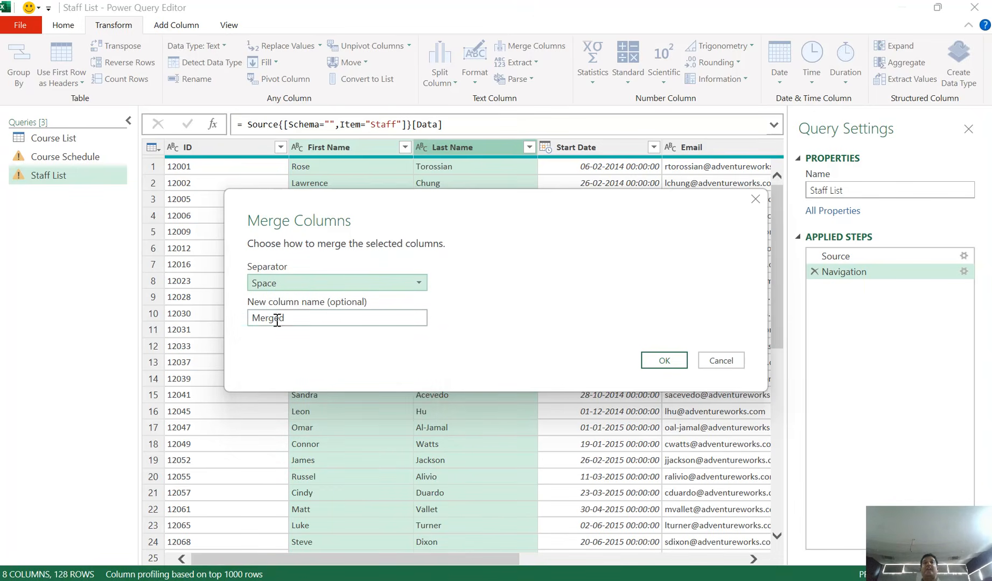
pyautogui.doubleClick(306, 318)
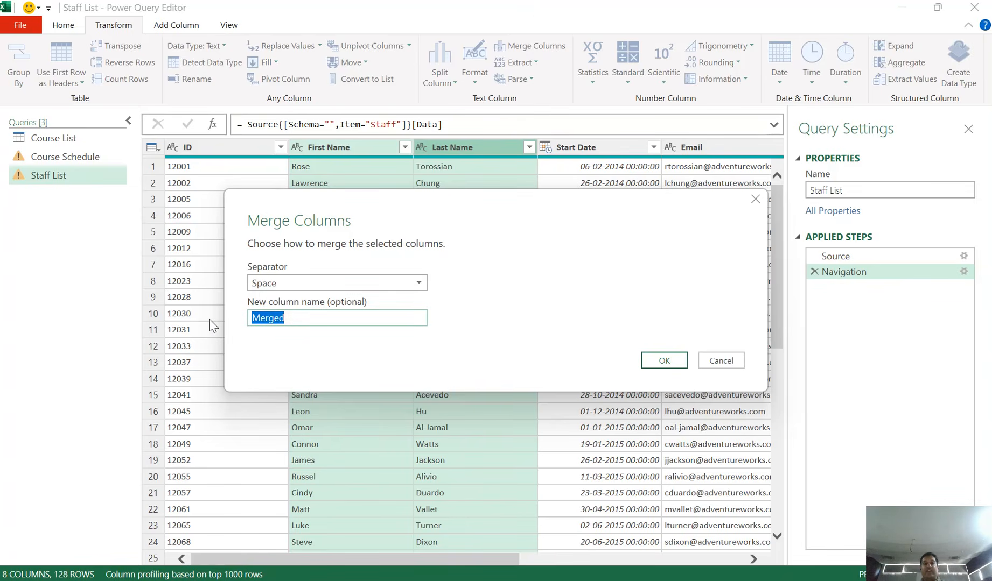
pyautogui.write('Staff Name')
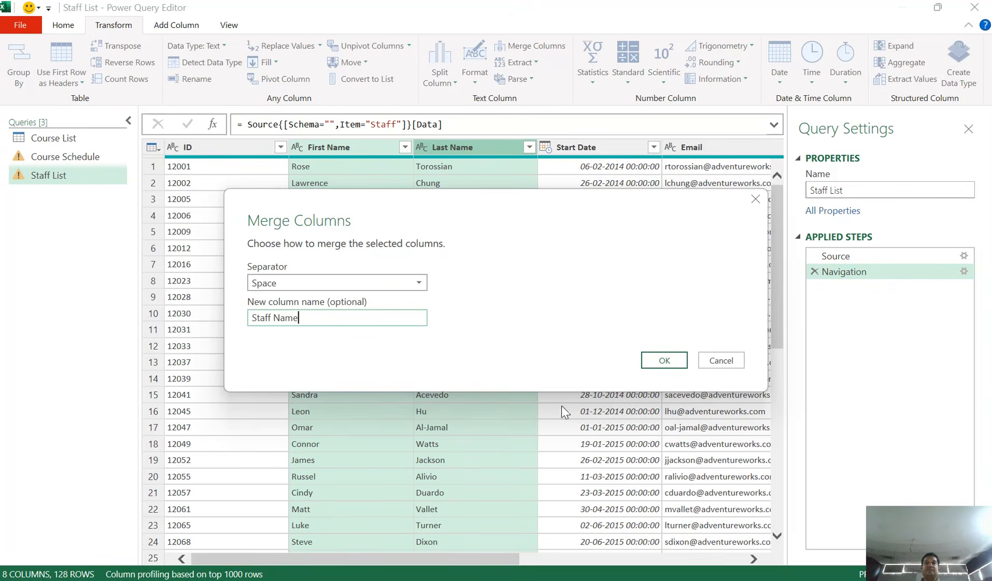
pyautogui.click(664, 360)
# - Examine the merged Staff Name column and check its data type
pyautogui.scroll(-8, 540, 282)
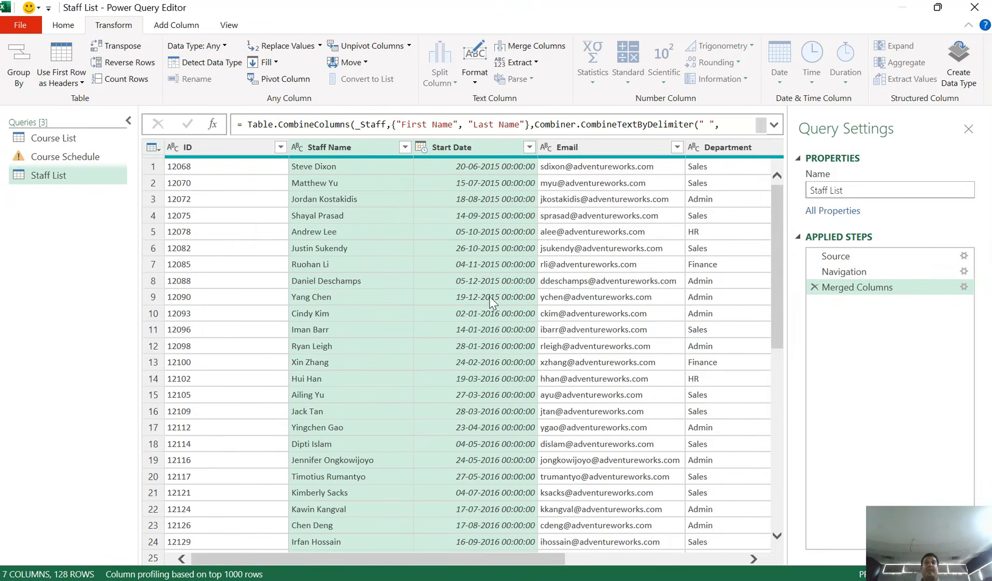
pyautogui.click(374, 149)
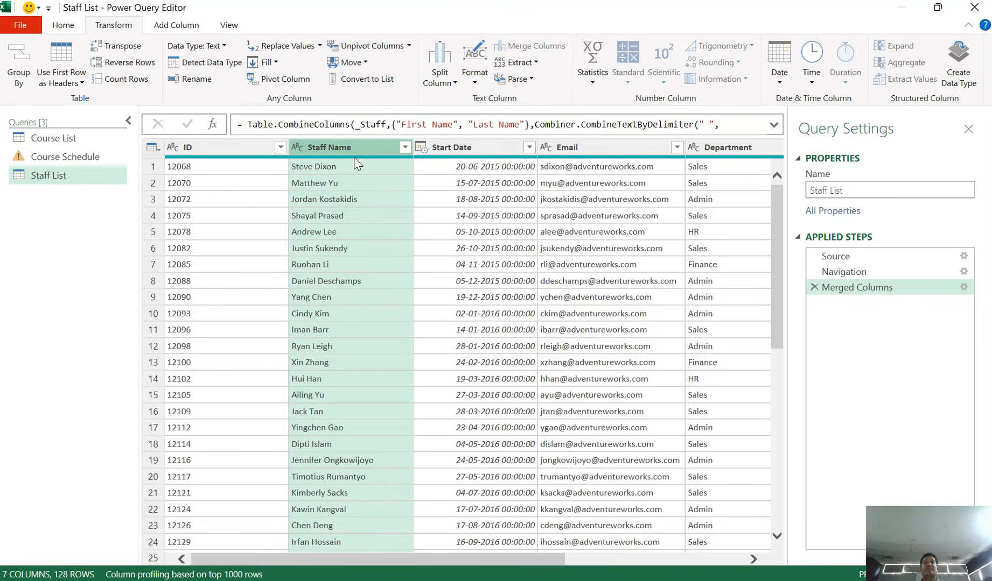
pyautogui.click(297, 148)
pyautogui.click(339, 154)
# - Change the data type of the Start Date column in the Staff List query to Date
pyautogui.click(469, 149)
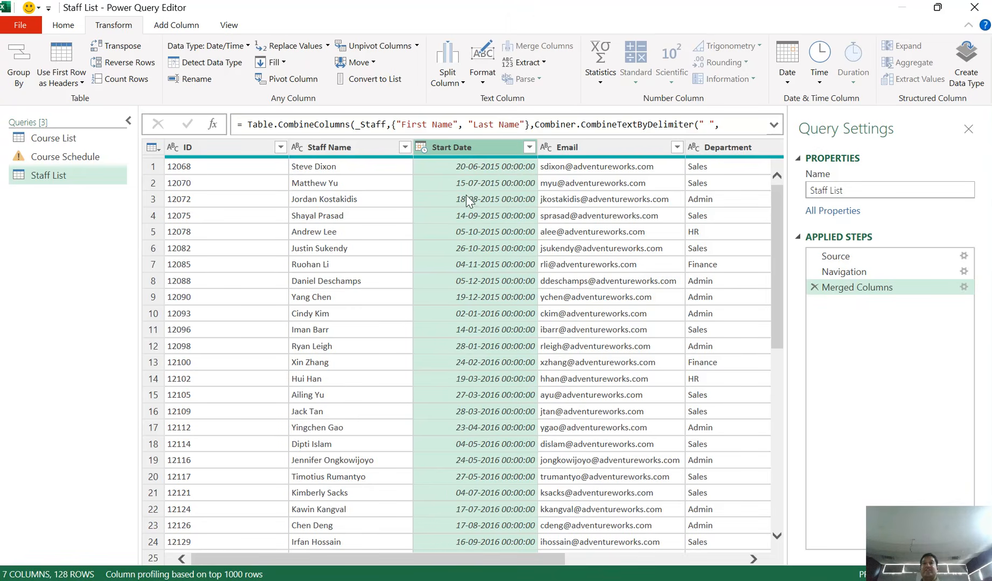
pyautogui.click(421, 148)
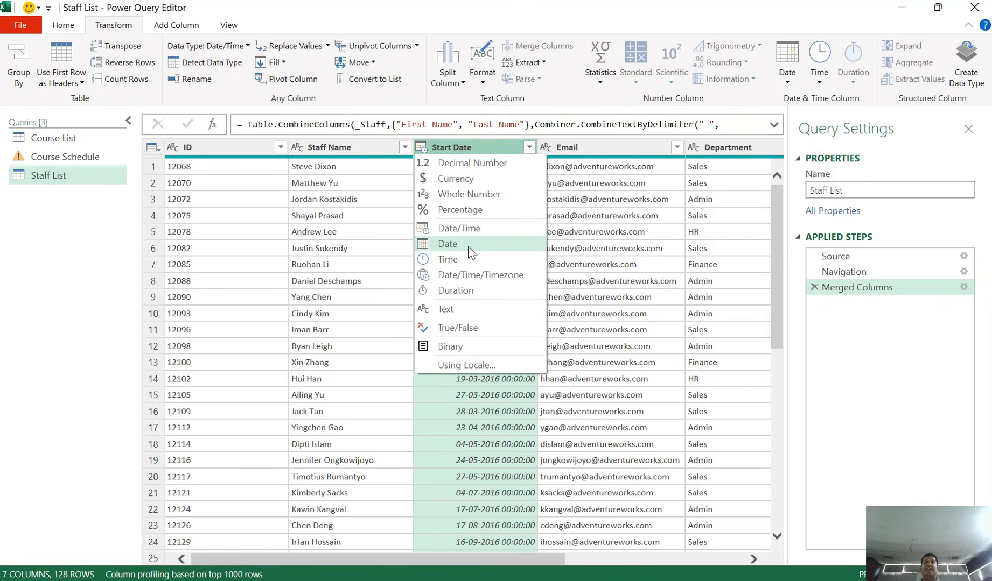
pyautogui.click(447, 244)
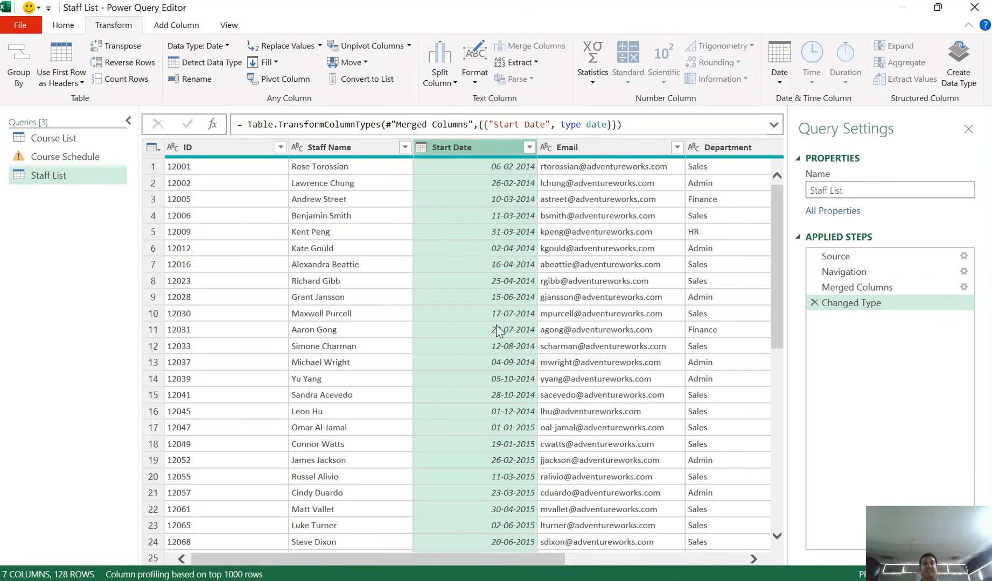
# - Check the data types and contents of the Email, Department, Manager and Location columns in the Staff List query
pyautogui.moveTo(530, 559); pyautogui.dragTo(622, 562)
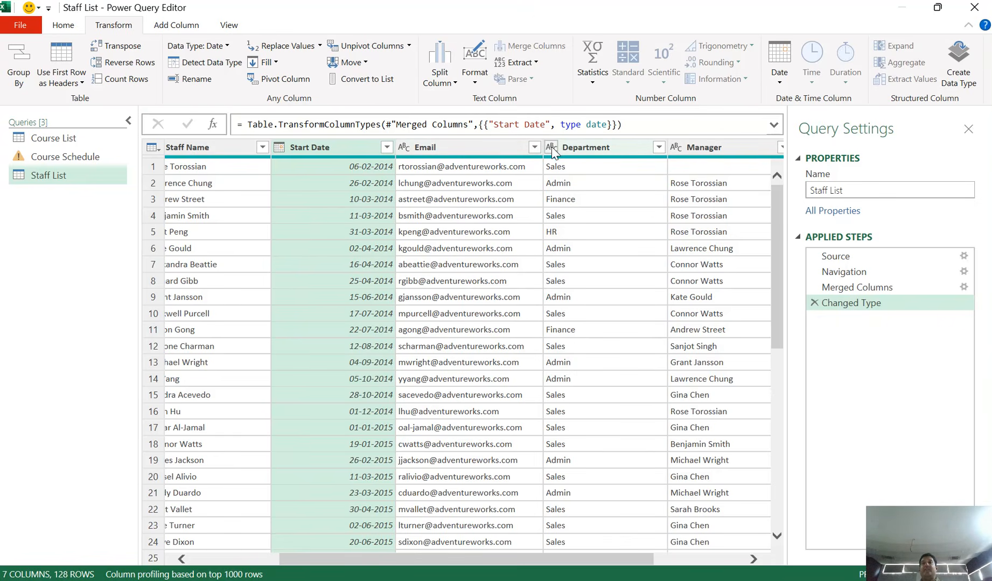
pyautogui.moveTo(596, 560); pyautogui.dragTo(716, 575)
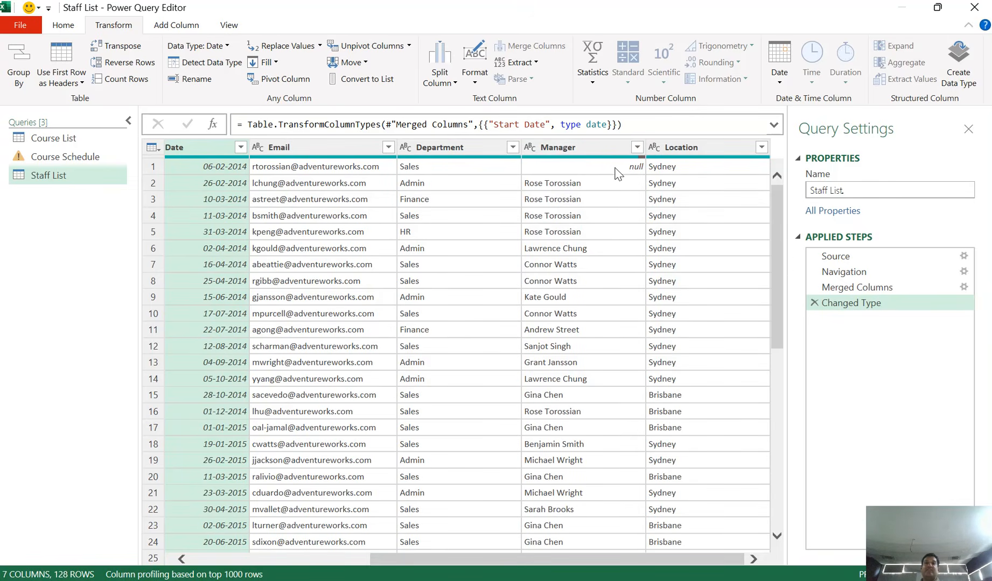
pyautogui.scroll(-2, 614, 167)
pyautogui.scroll(2, 611, 172)
pyautogui.moveTo(592, 563); pyautogui.dragTo(394, 571)
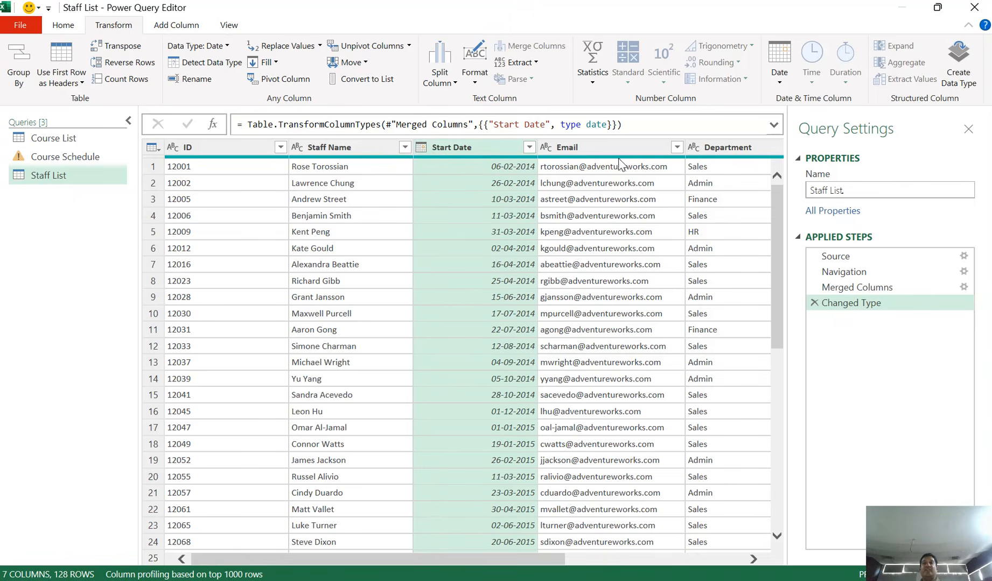
pyautogui.moveTo(547, 558); pyautogui.dragTo(774, 563)
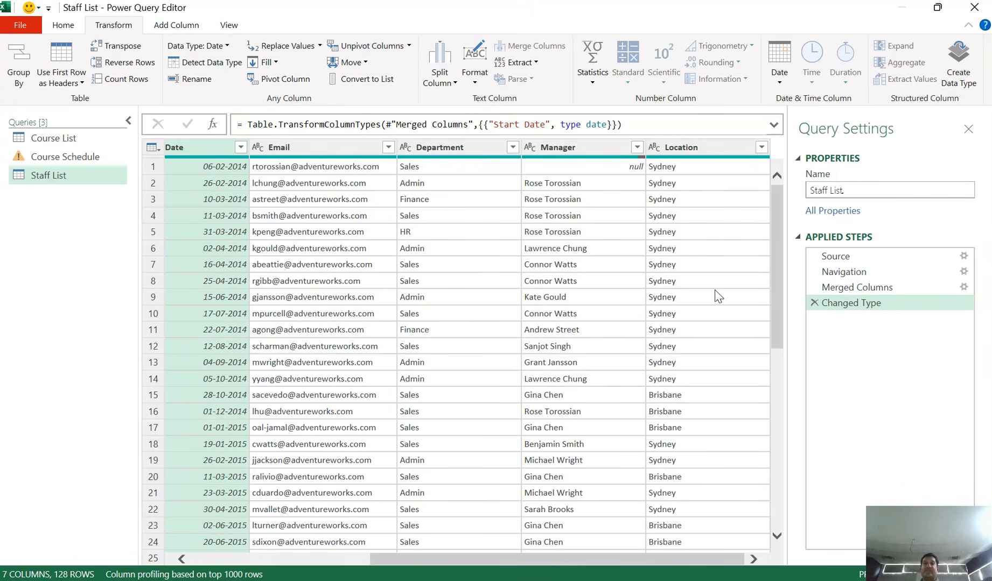
pyautogui.moveTo(616, 560); pyautogui.dragTo(431, 565)
pyautogui.click(882, 195)
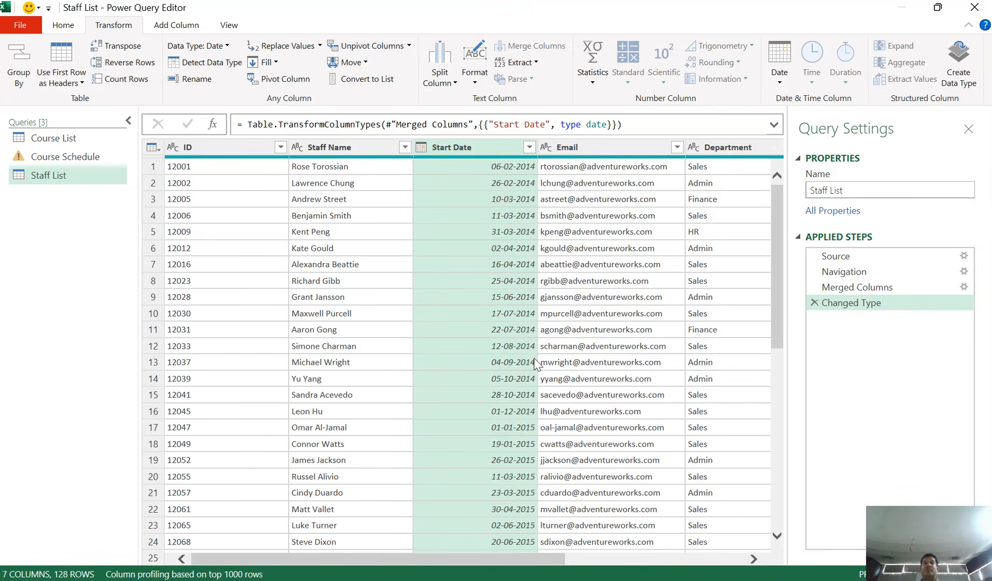
# - Close Power Query Editor and load the Staff List query as a table into cell A3 of the existing Staff worksheet
pyautogui.click(63, 31)
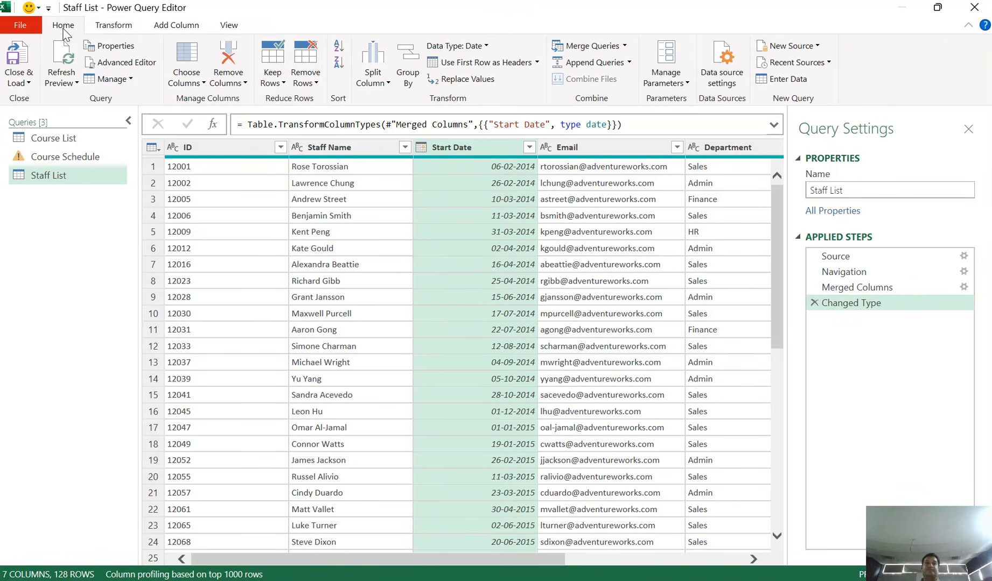
pyautogui.click(28, 82)
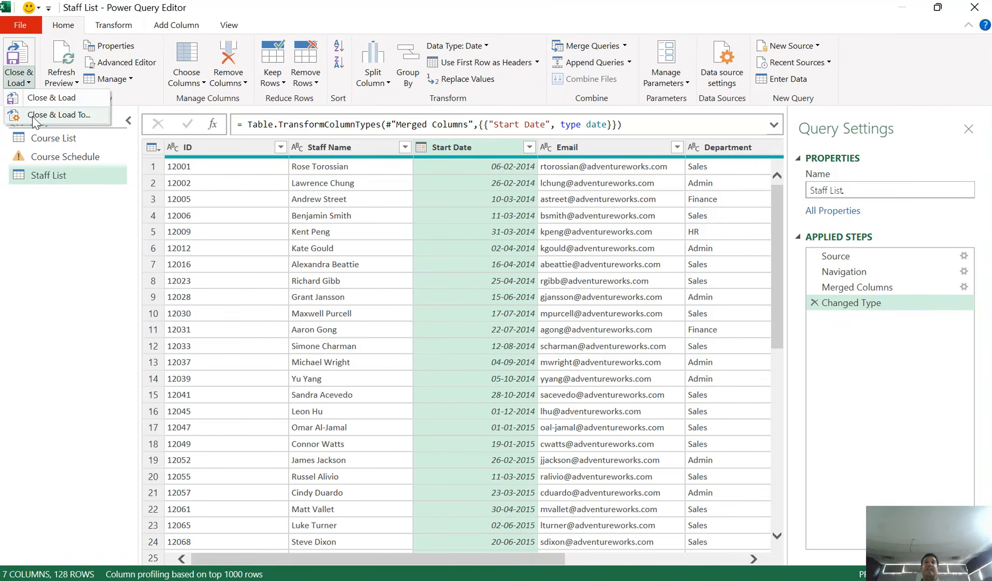
pyautogui.click(71, 115)
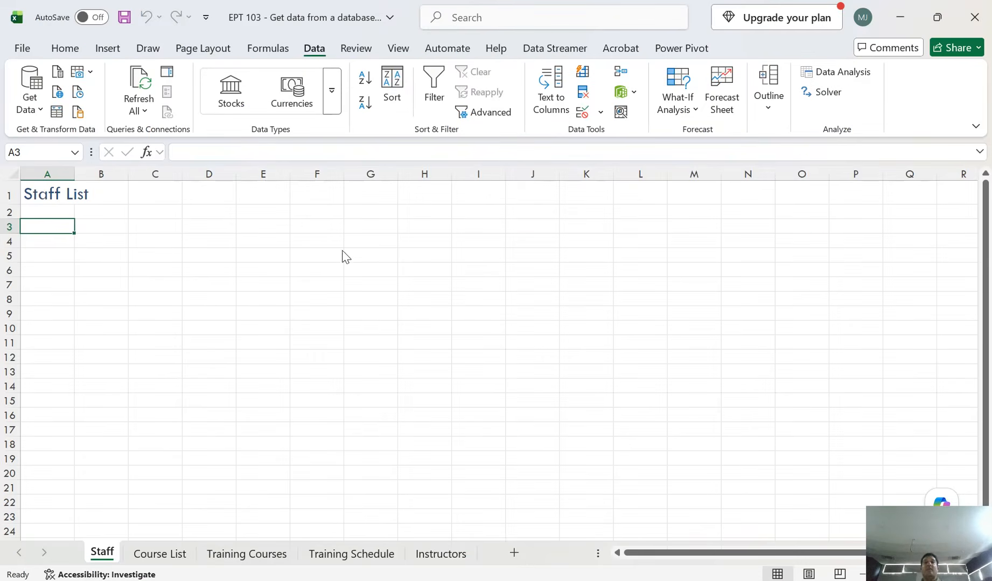
pyautogui.moveTo(592, 219); pyautogui.dragTo(557, 225)
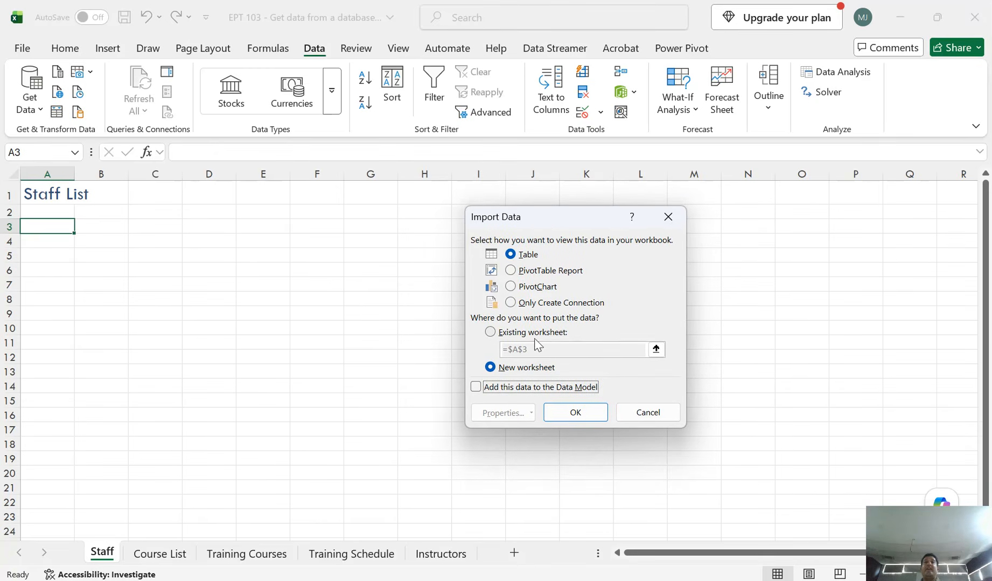
pyautogui.click(490, 333)
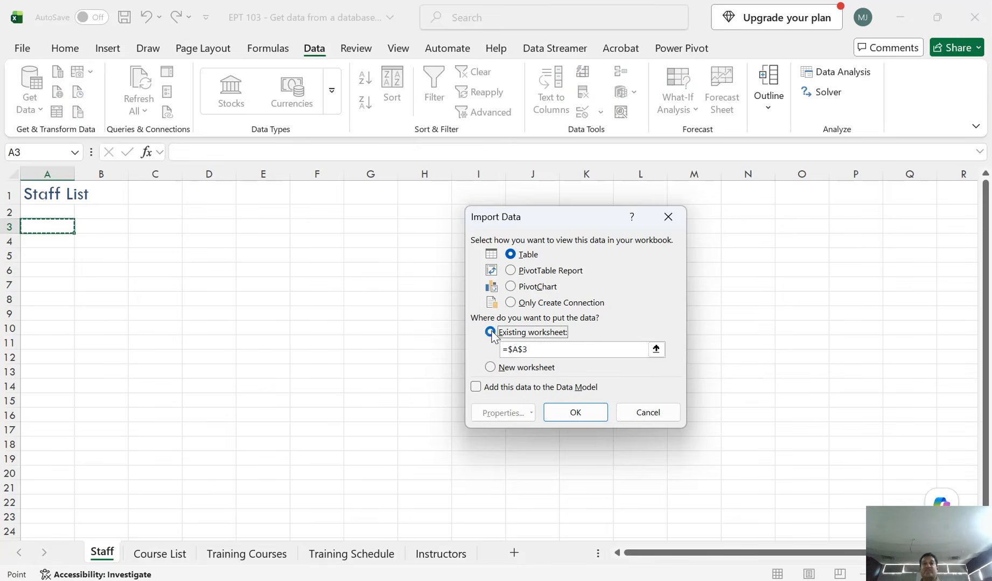
pyautogui.click(52, 226)
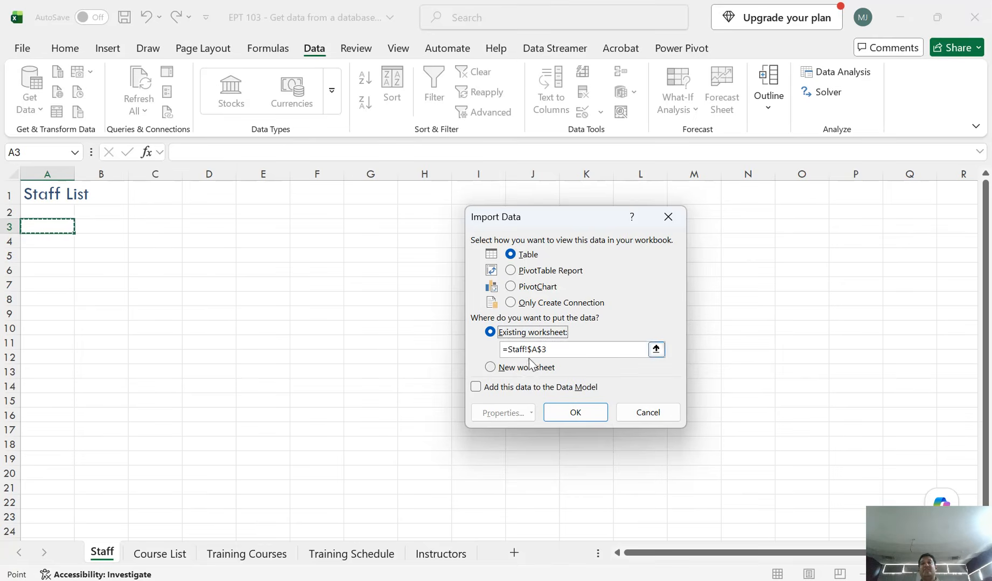
pyautogui.moveTo(563, 350); pyautogui.dragTo(493, 350)
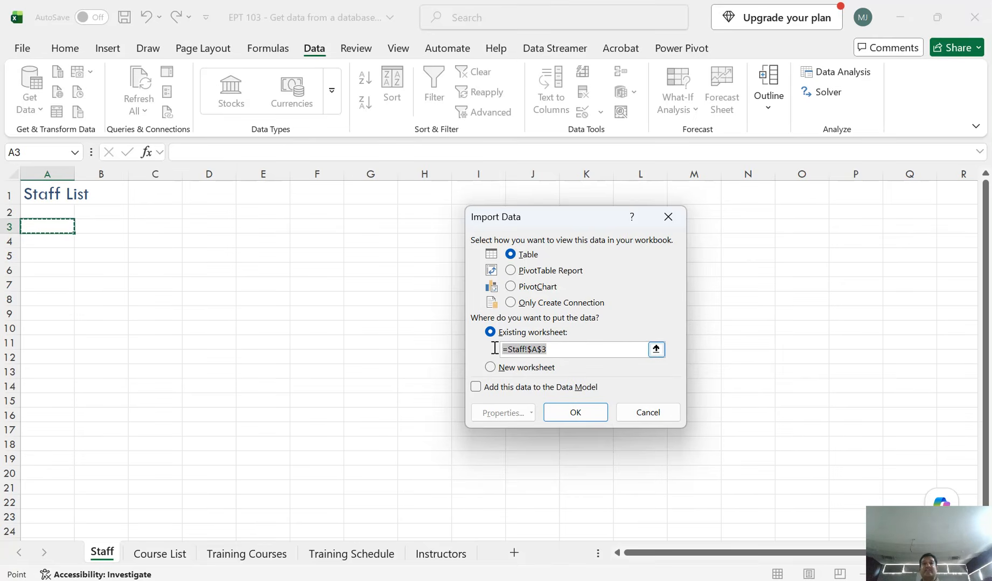
pyautogui.click(582, 350)
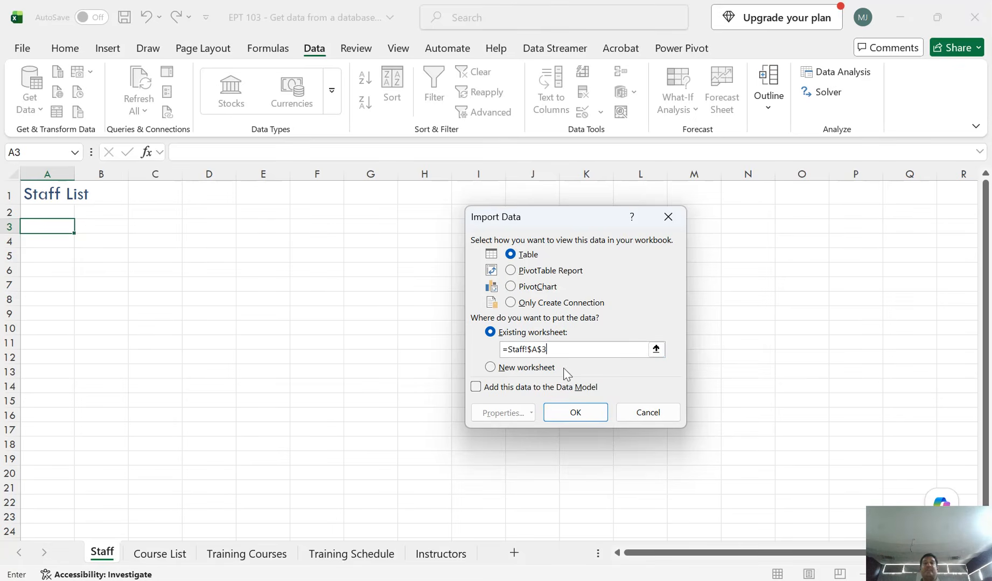
pyautogui.click(575, 413)
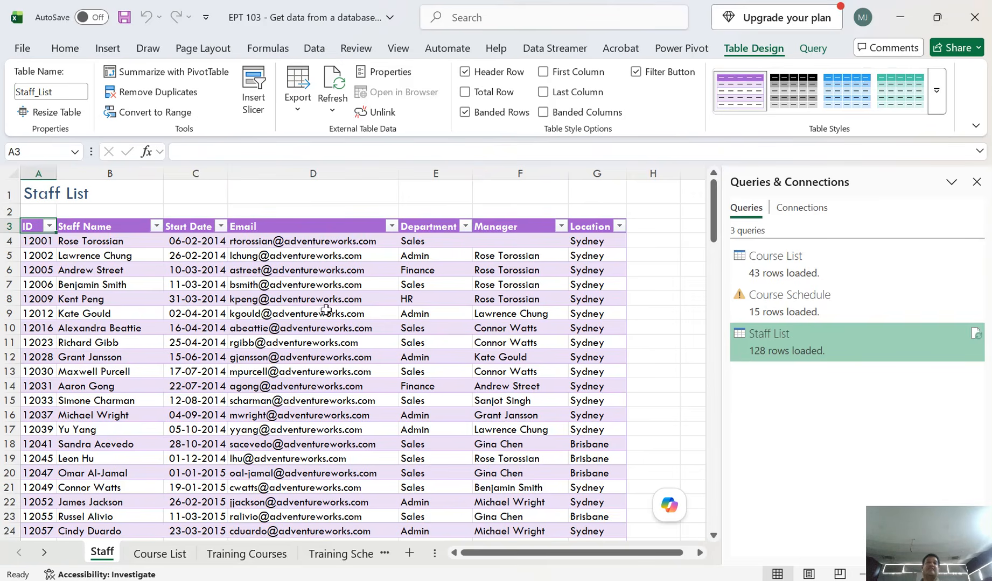
# - Save the workbook with the loaded Staff List table
pyautogui.click(813, 52)
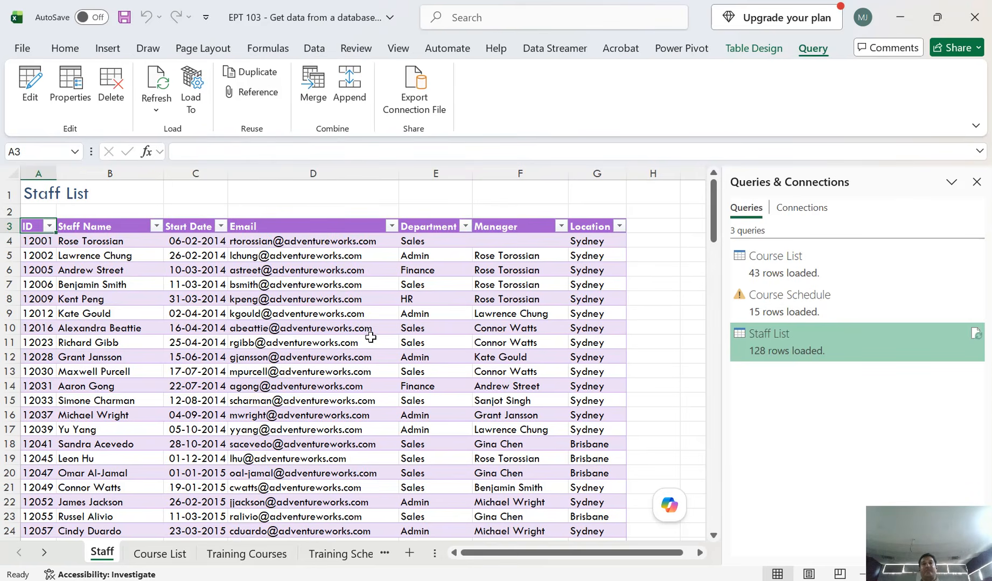
pyautogui.click(123, 17)
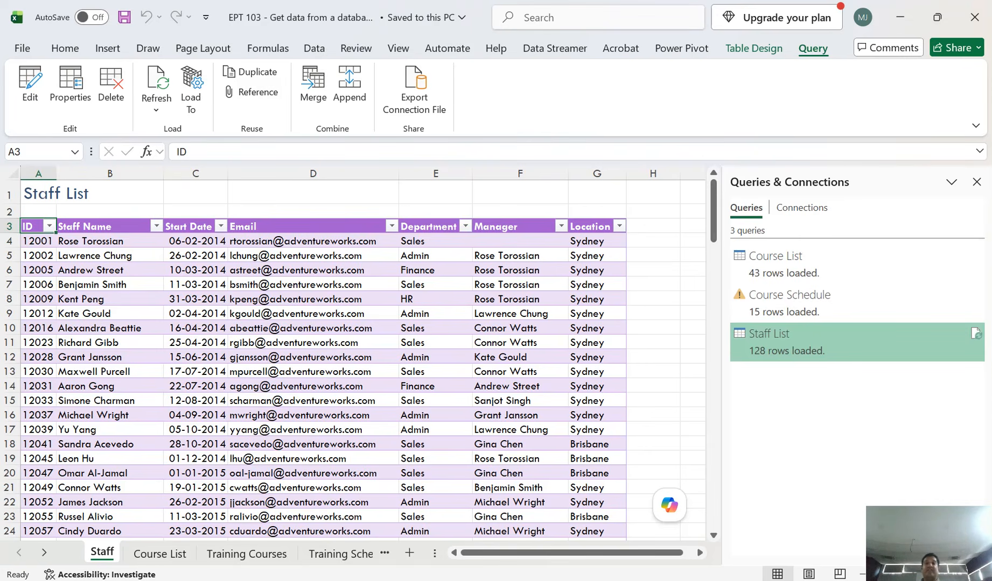
# - Switch to File Explorer to locate the Staff.accdb source database in the EPT - UNIT - 1 folder, and return to Excel
pyautogui.click(498, 580)
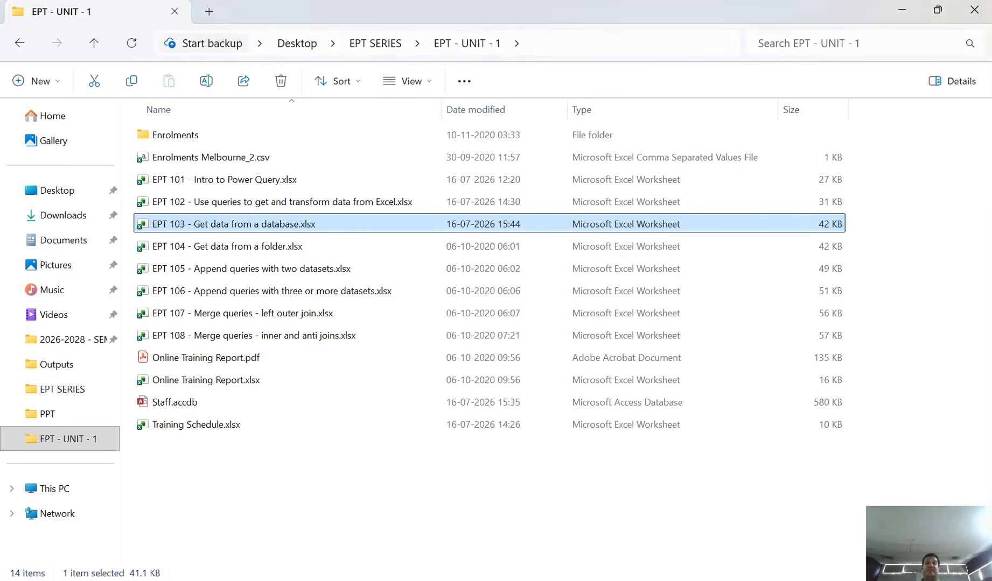
pyautogui.click(202, 411)
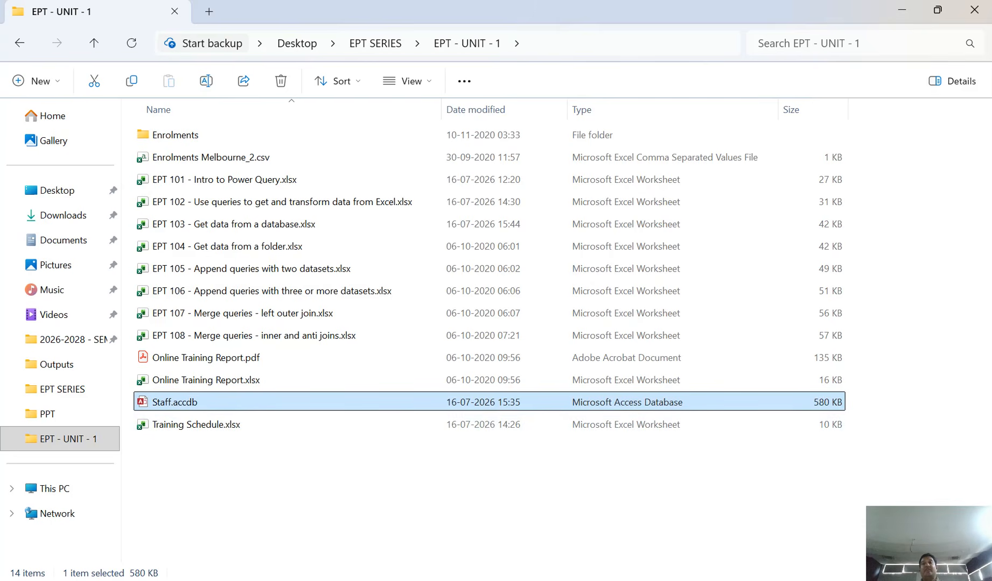
pyautogui.hotkey('alt', 'Tab')
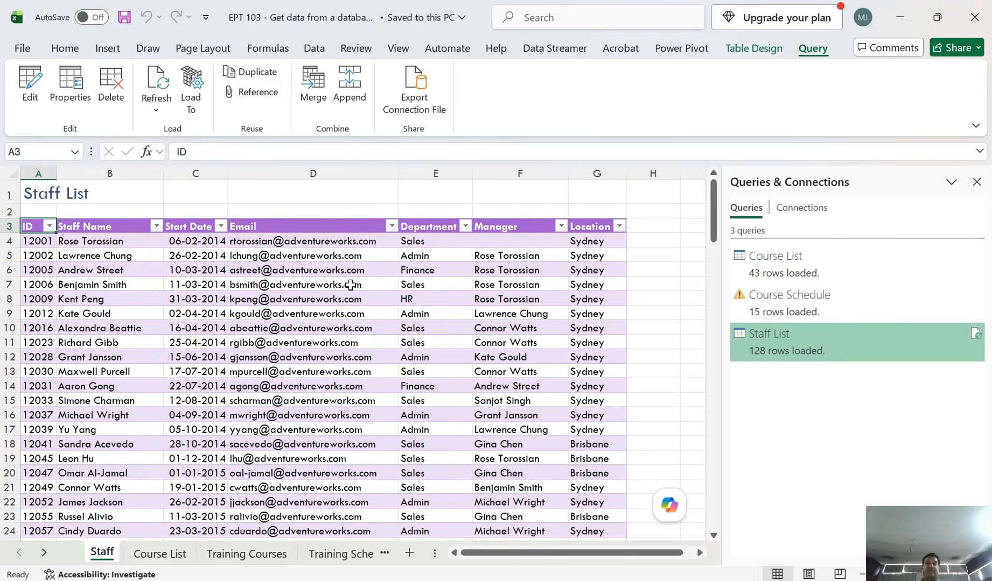
# - Refresh the loaded Staff List table twice from a cell in its Email column
pyautogui.rightClick(368, 323)
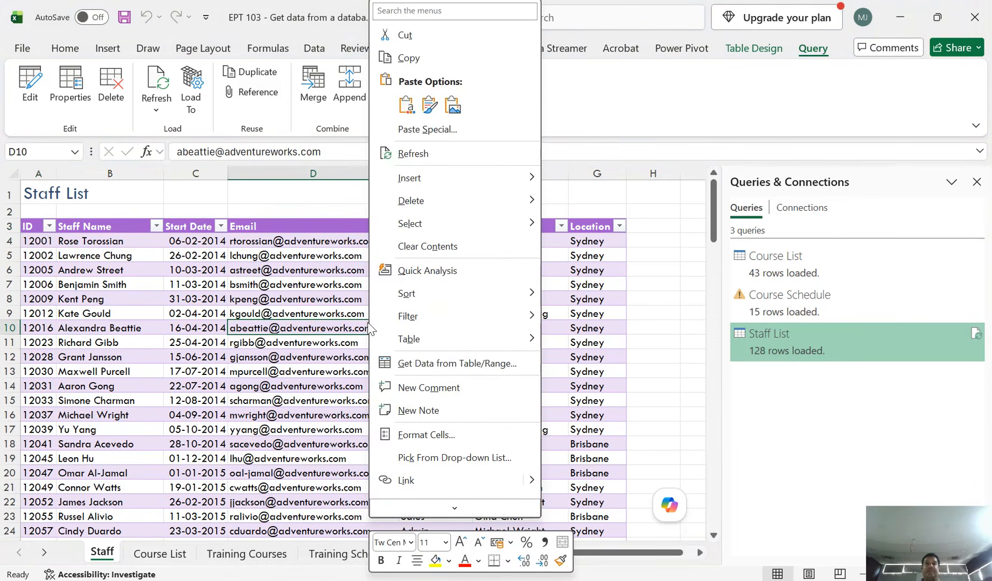
pyautogui.click(426, 155)
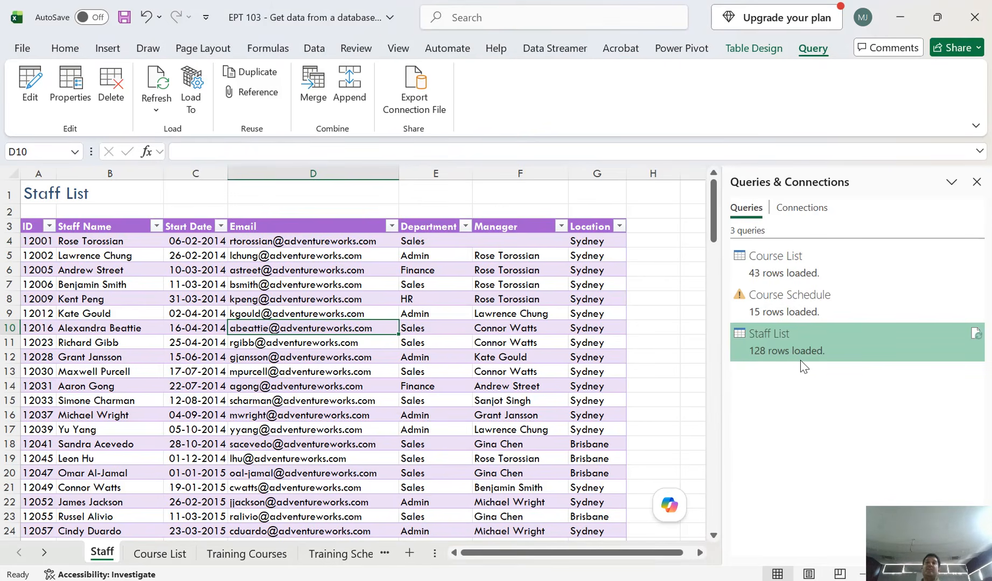
pyautogui.moveTo(800, 366)
pyautogui.rightClick(380, 330)
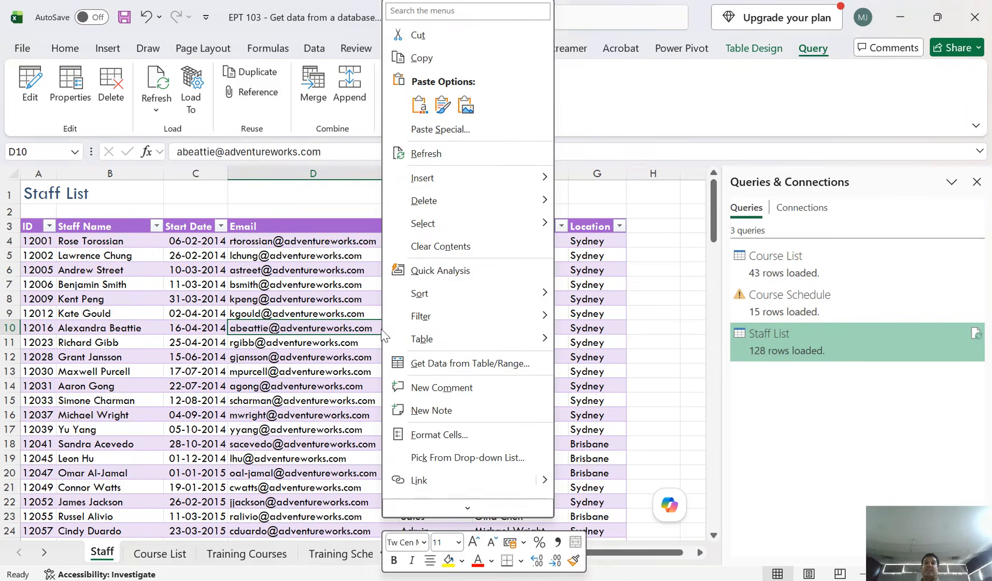
pyautogui.click(426, 153)
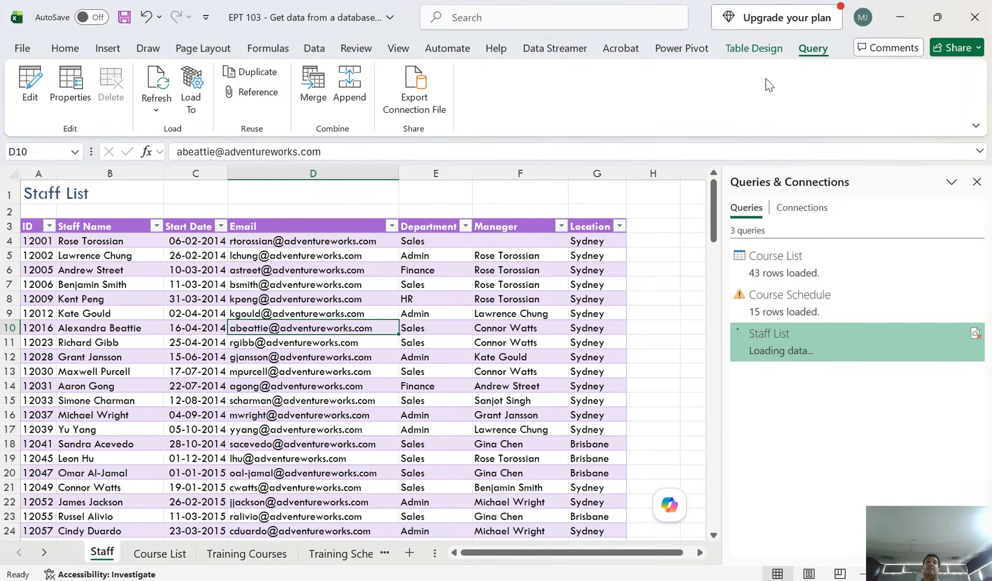
# - Refresh the Staff List query twice using the query's Refresh command, and narrow the Queries & Connections pane
pyautogui.click(156, 110)
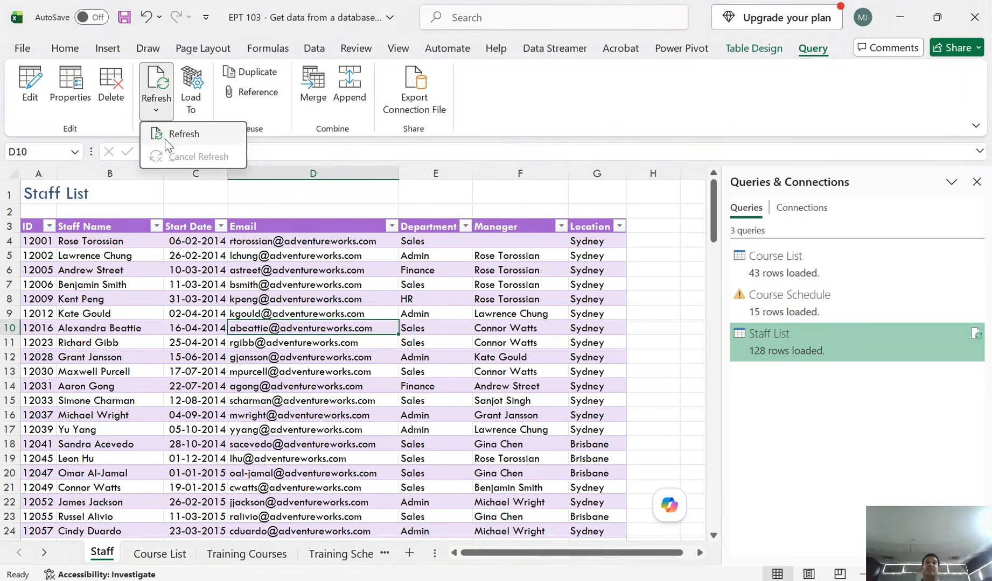
pyautogui.click(167, 134)
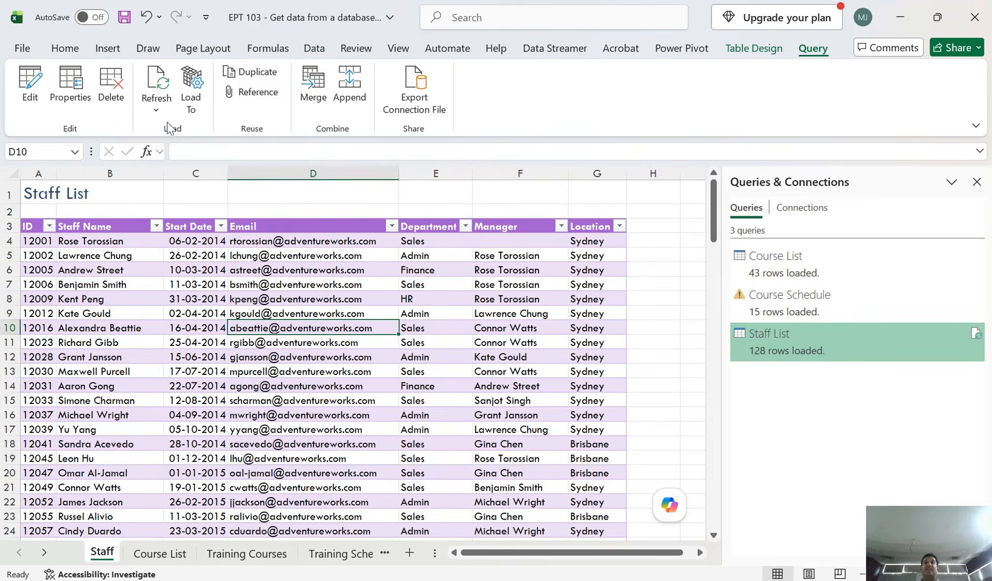
pyautogui.click(157, 107)
pyautogui.click(164, 137)
pyautogui.moveTo(721, 352); pyautogui.dragTo(753, 351)
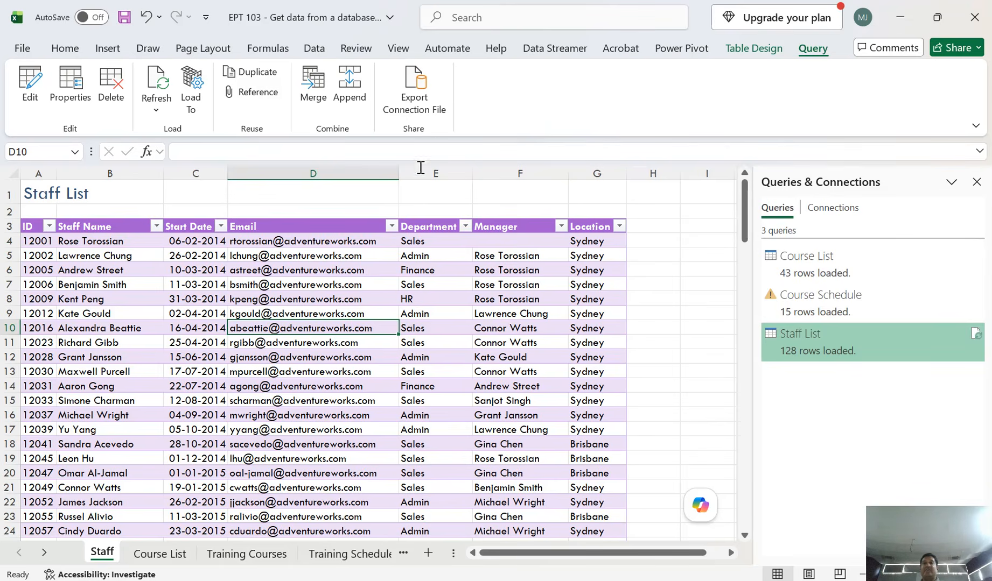
# - Hide and reopen the Queries & Connections pane, and preview the details of the Staff List, Course Schedule and Course List queries
pyautogui.click(314, 48)
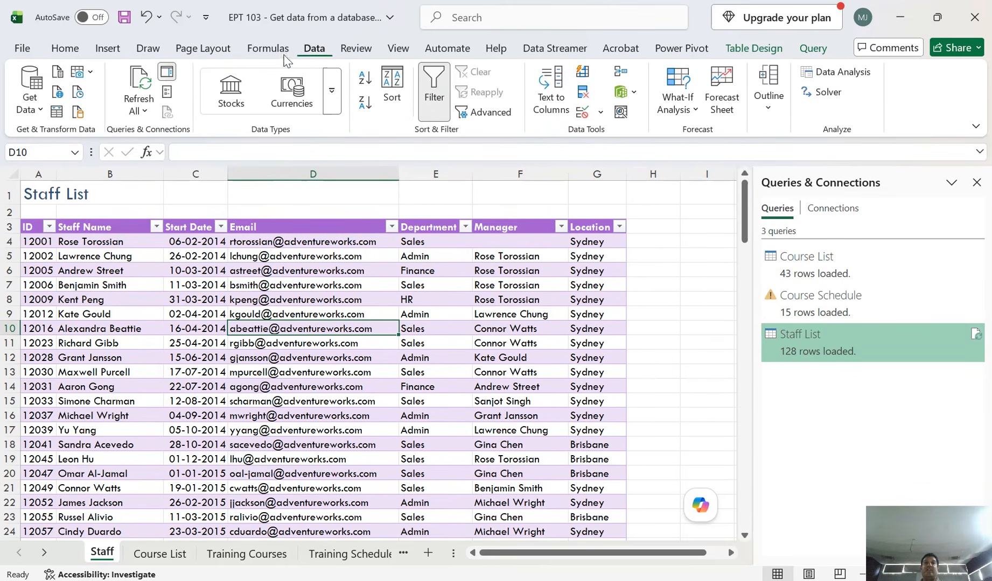
pyautogui.click(166, 72)
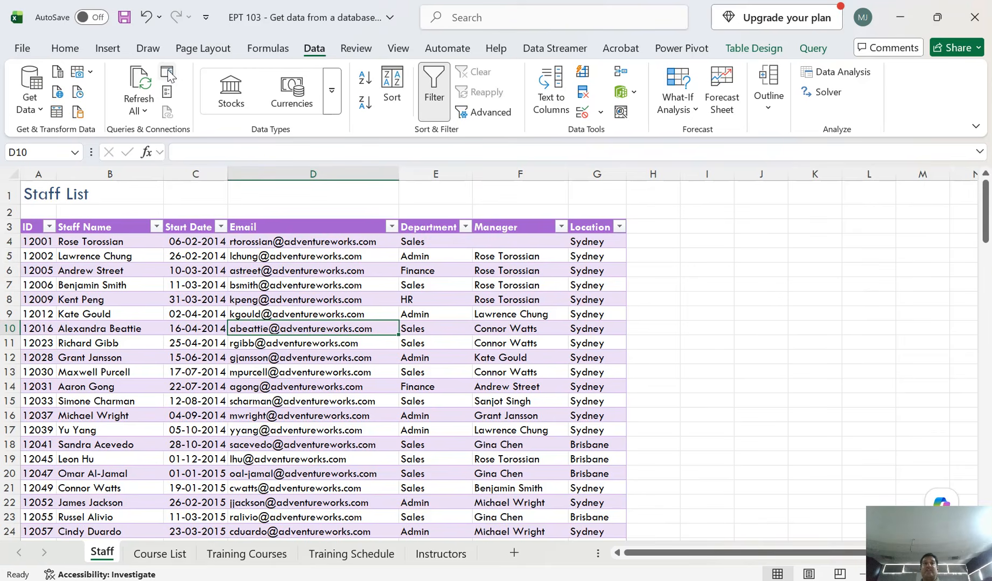
pyautogui.click(167, 72)
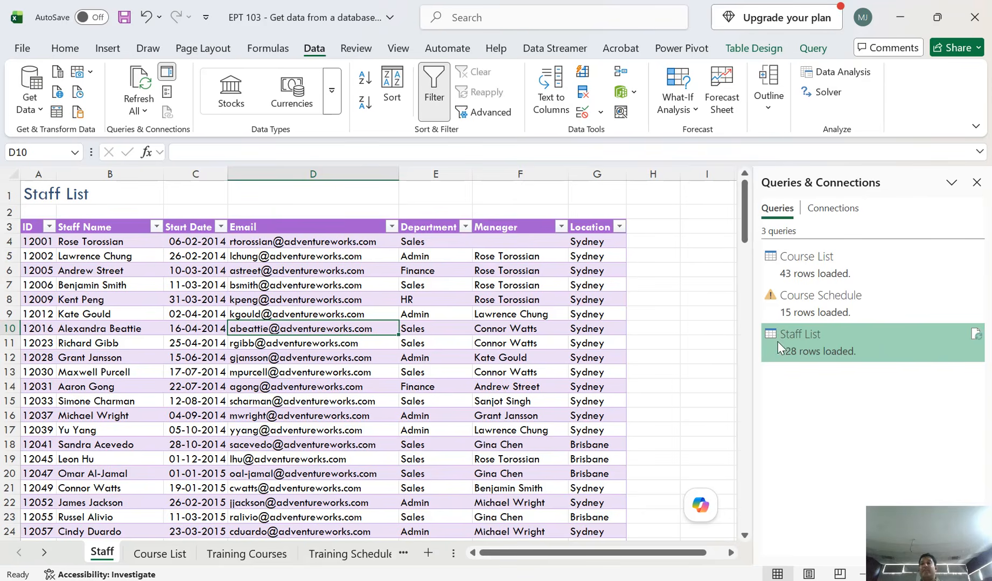
pyautogui.moveTo(805, 343)
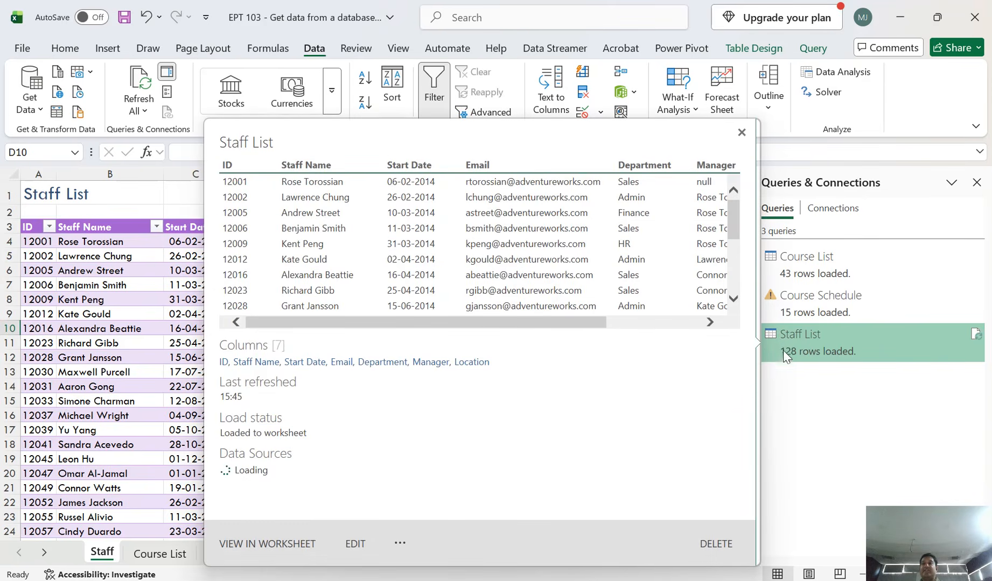
pyautogui.moveTo(774, 310)
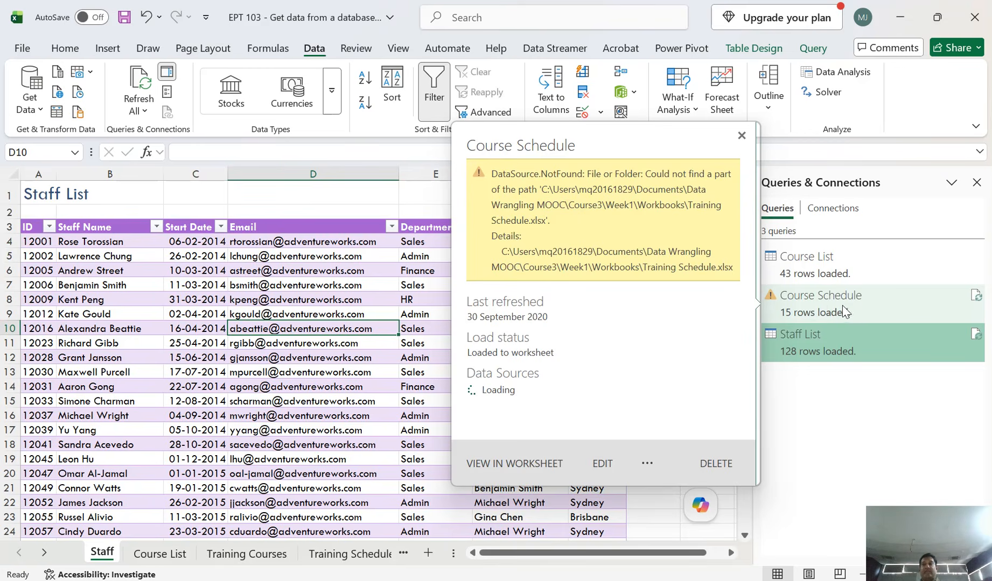
pyautogui.moveTo(817, 271)
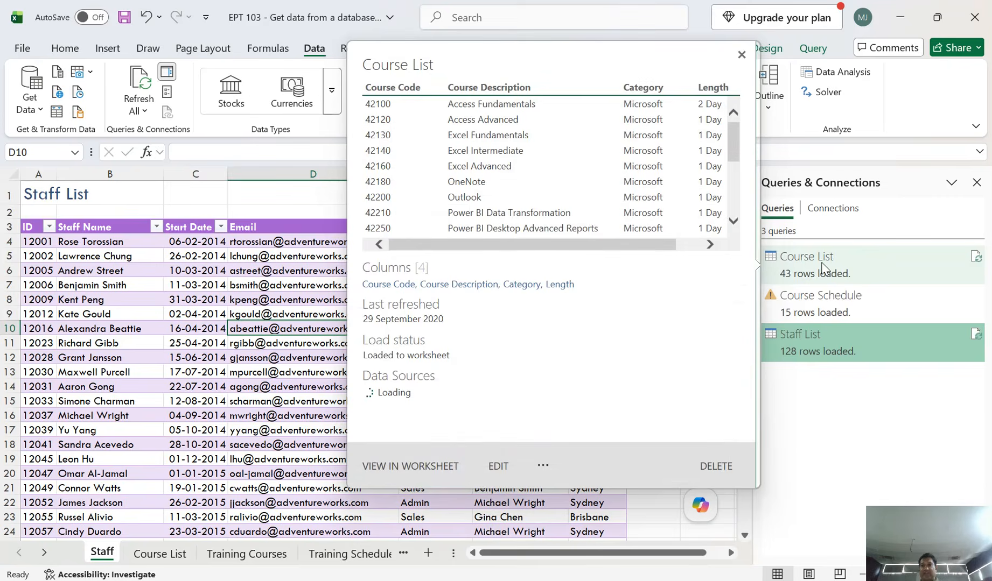
# - Inspect the Course List query's table, the Training Courses sheet, and the Course Schedule query's table on the Training Schedule sheet
pyautogui.click(823, 269)
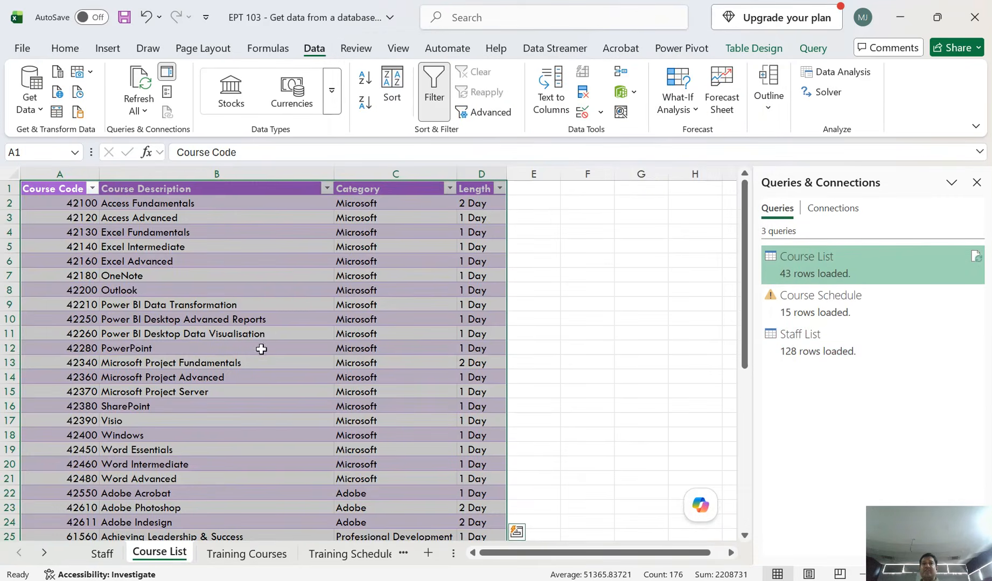
pyautogui.click(281, 335)
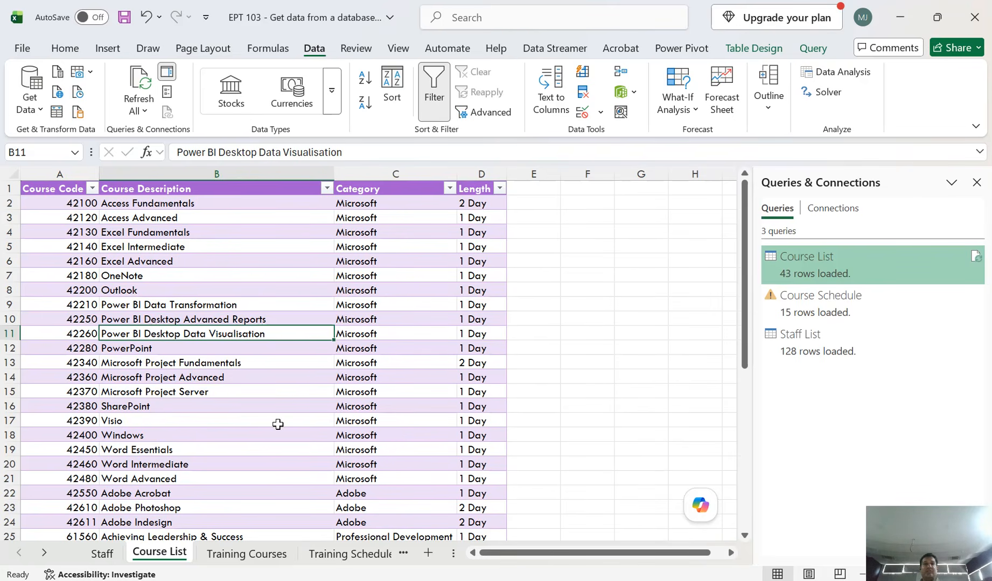
pyautogui.click(262, 559)
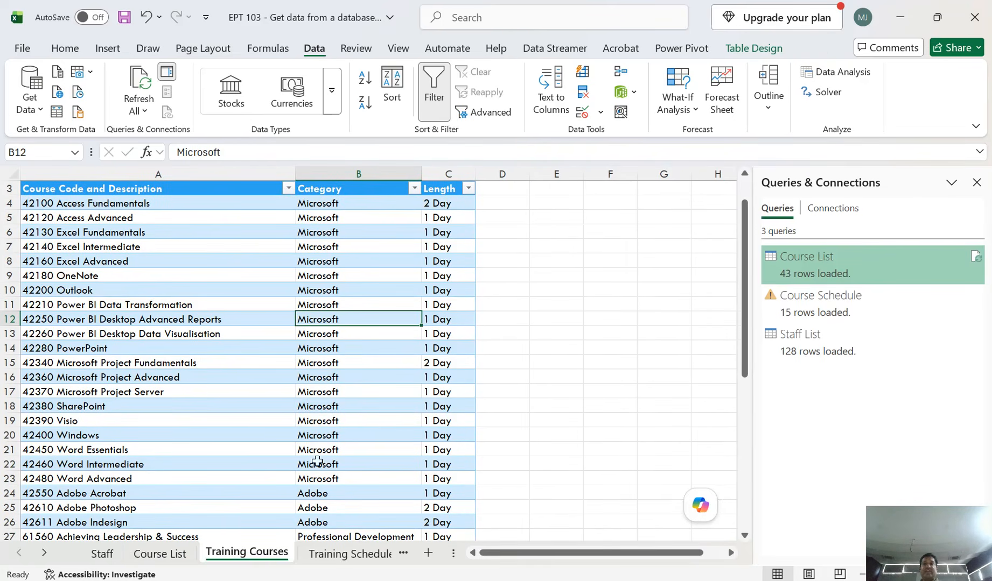
pyautogui.click(172, 555)
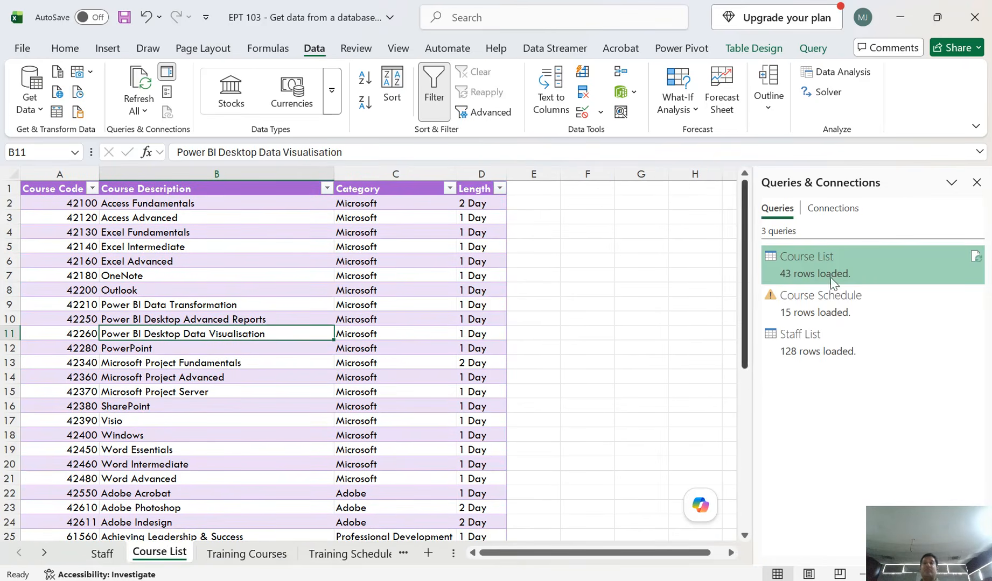
pyautogui.moveTo(819, 278)
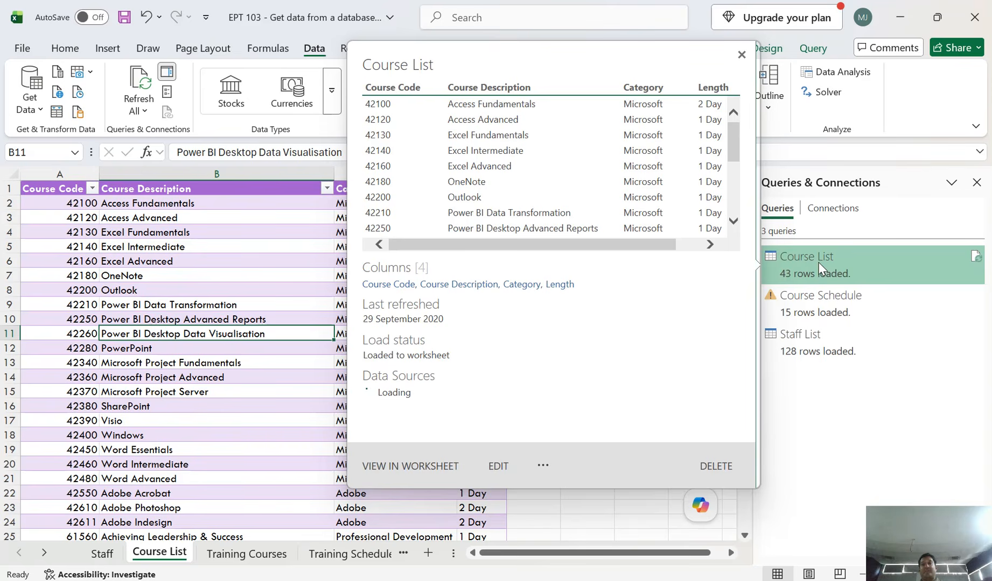
pyautogui.click(823, 306)
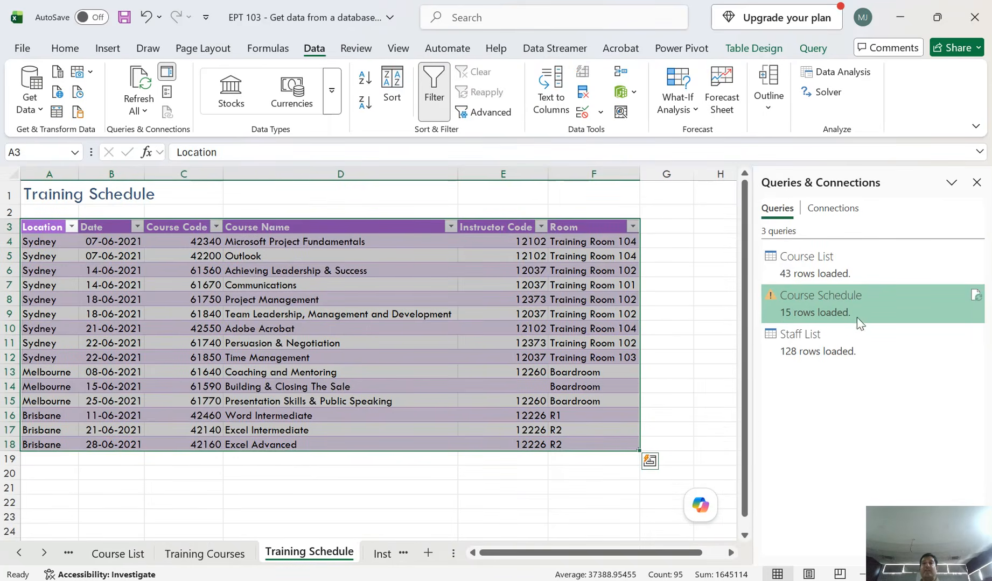
# - Open the Course Schedule query in the Power Query Editor and delete every applied step after Source
pyautogui.moveTo(815, 309)
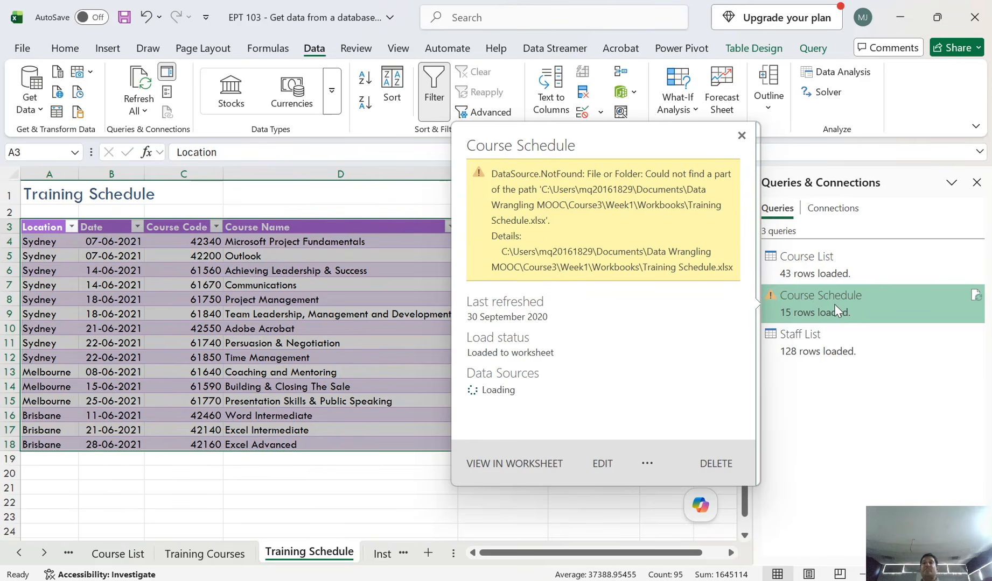
pyautogui.doubleClick(833, 305)
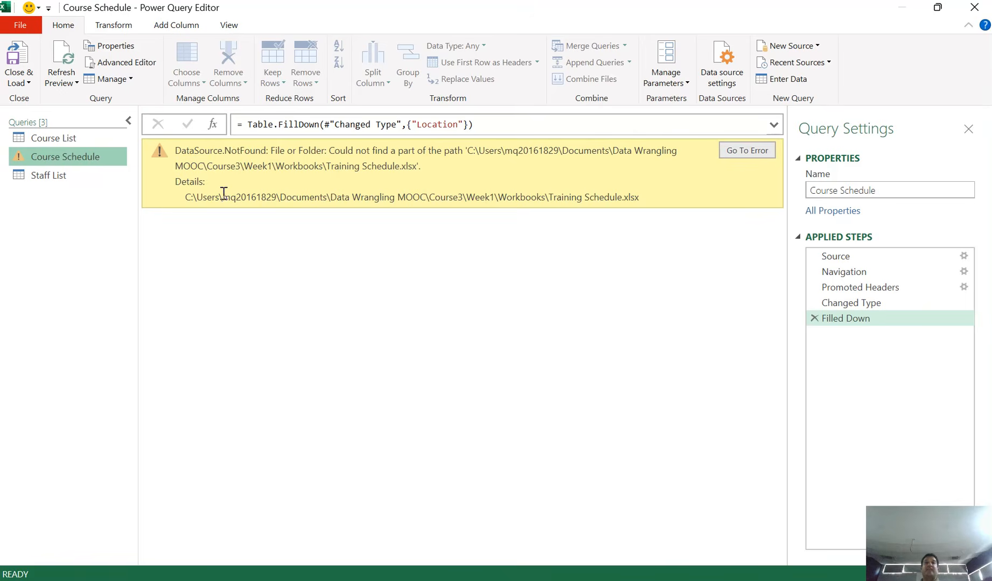
pyautogui.moveTo(187, 200); pyautogui.dragTo(642, 203)
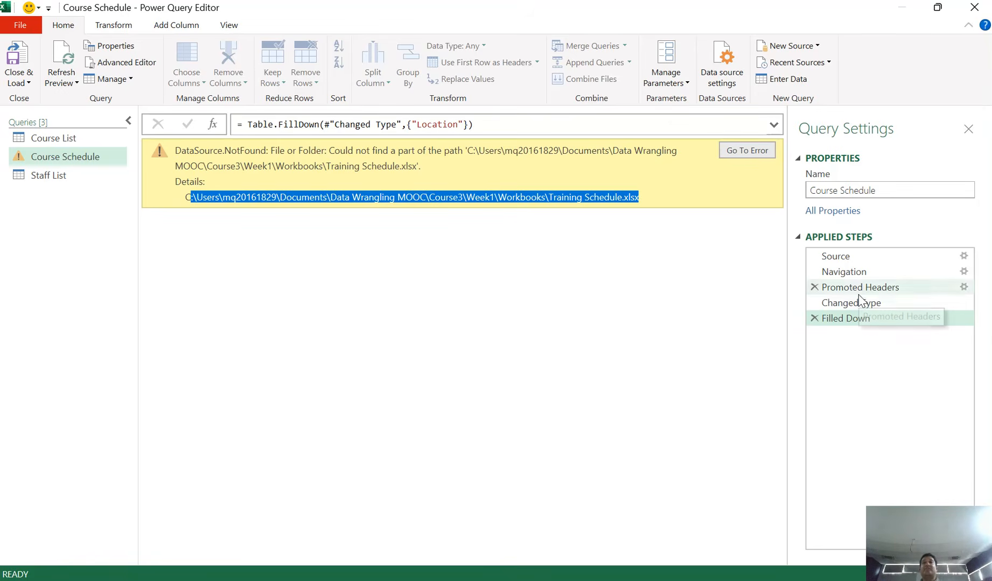
pyautogui.click(814, 318)
pyautogui.click(814, 302)
pyautogui.click(814, 287)
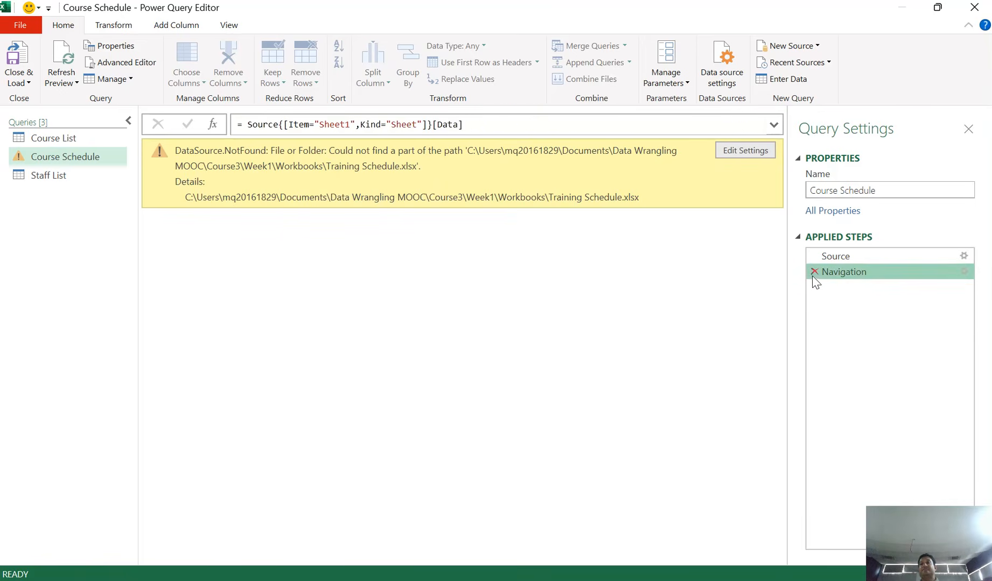
pyautogui.click(814, 272)
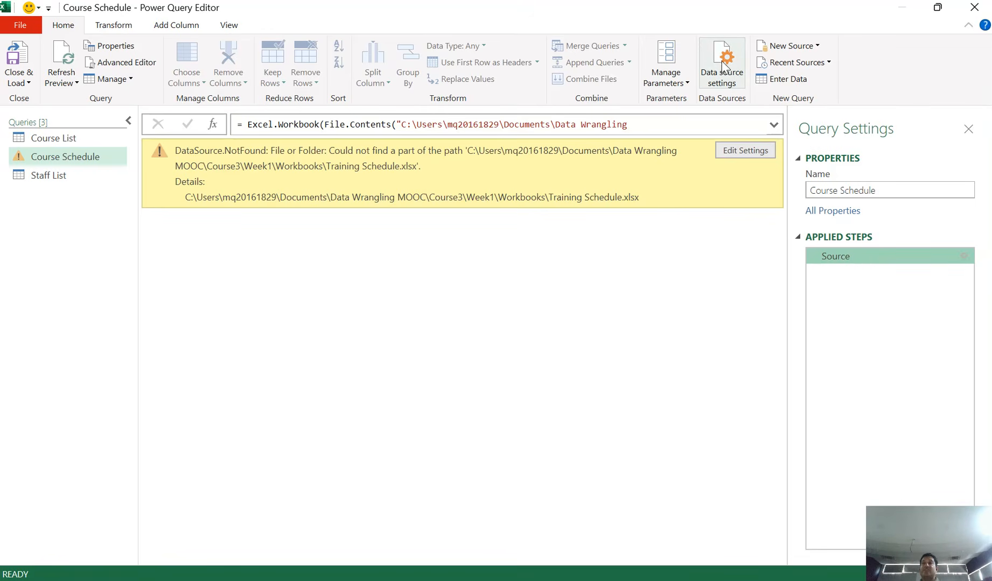
# - Repoint the Course Schedule query's Source to Training Schedule.xlsx in the Desktop folder EPT SERIES\EPT - UNIT - 1, opened as an Excel Workbook
pyautogui.click(964, 257)
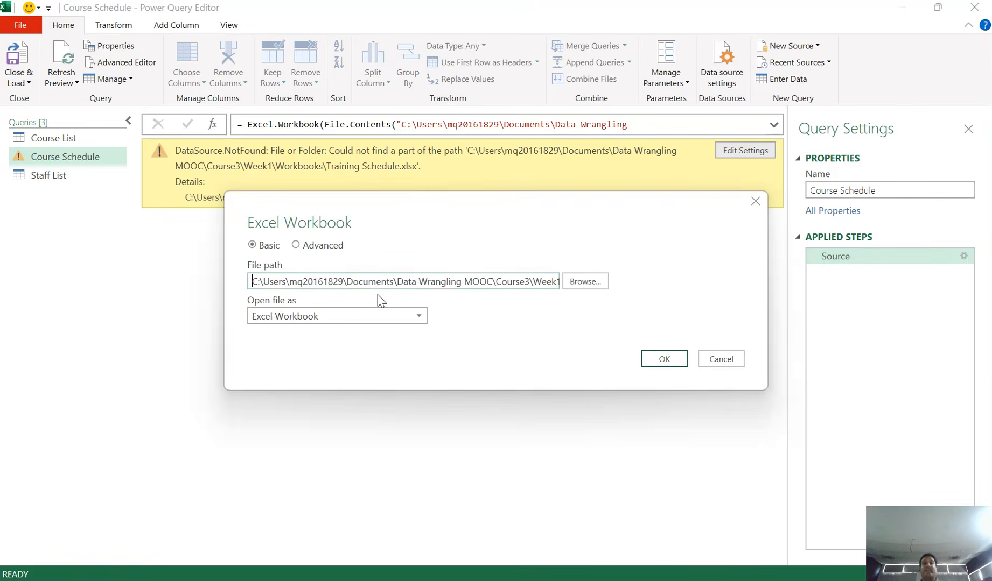
pyautogui.click(593, 287)
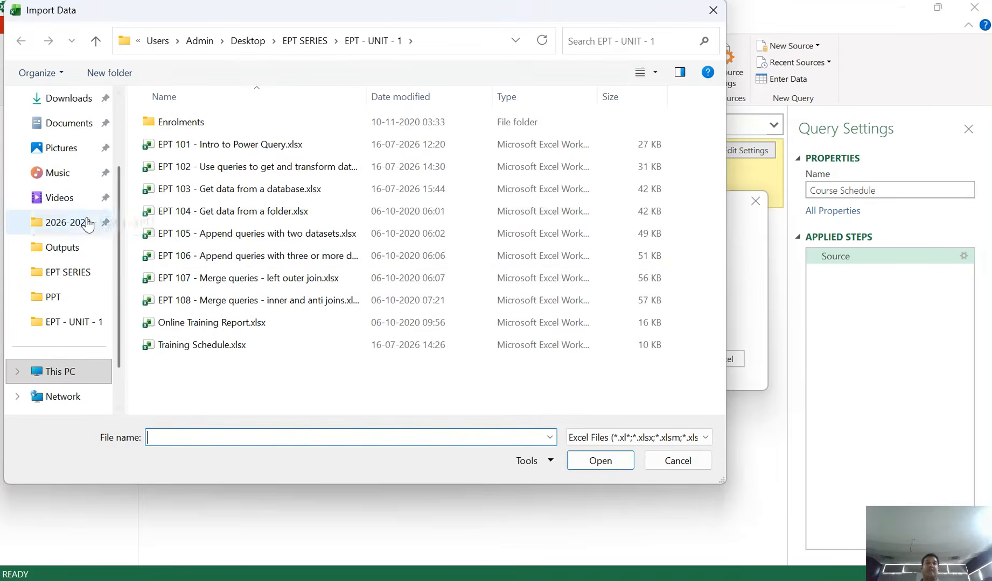
pyautogui.scroll(3, 78, 228)
pyautogui.click(70, 182)
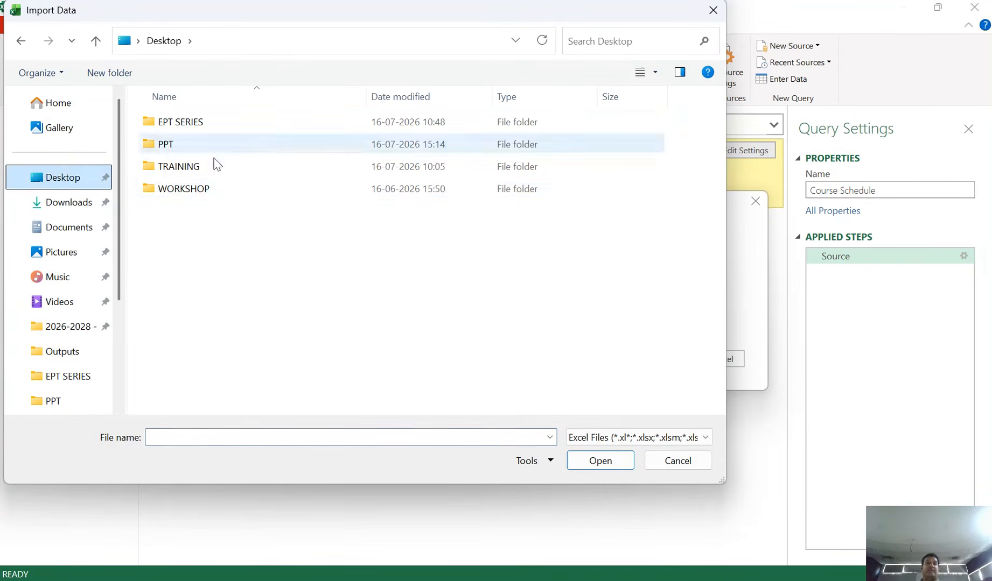
pyautogui.doubleClick(206, 127)
pyautogui.doubleClick(200, 127)
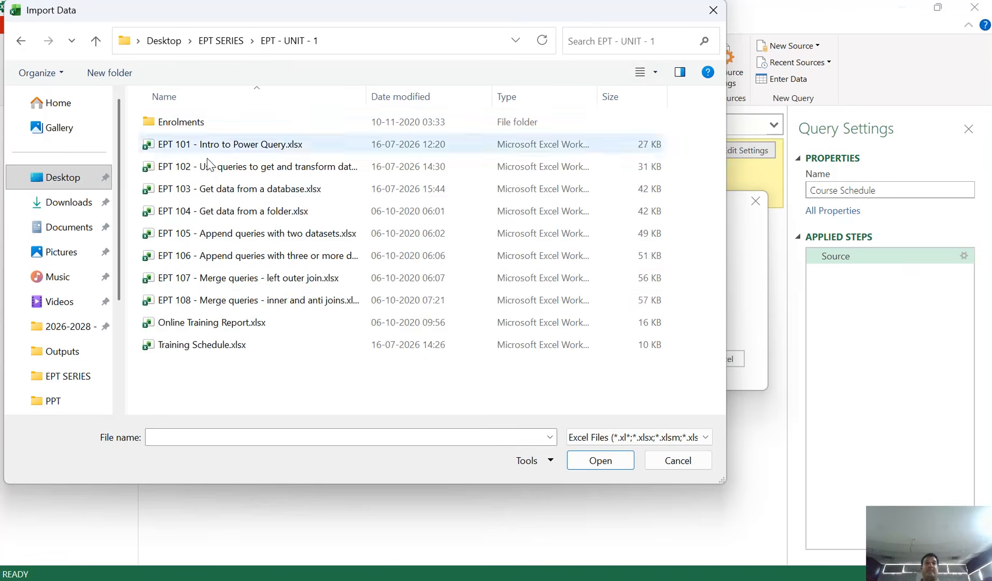
pyautogui.click(243, 348)
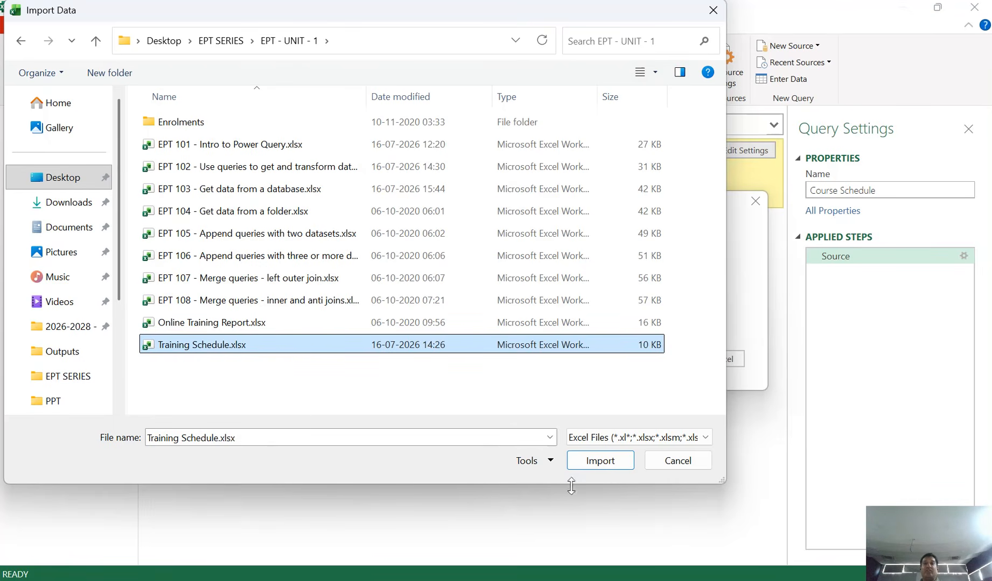
pyautogui.click(602, 463)
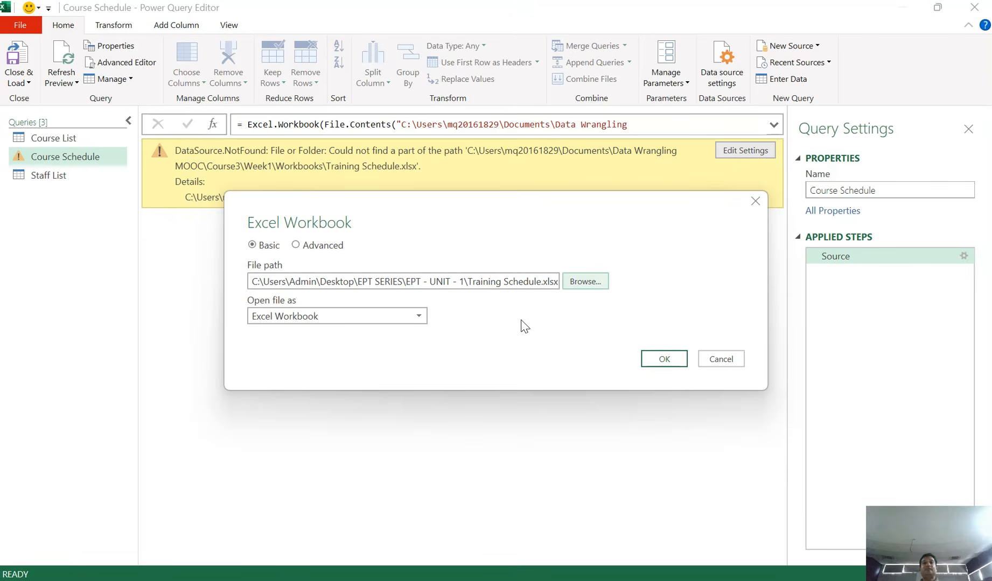
pyautogui.click(664, 361)
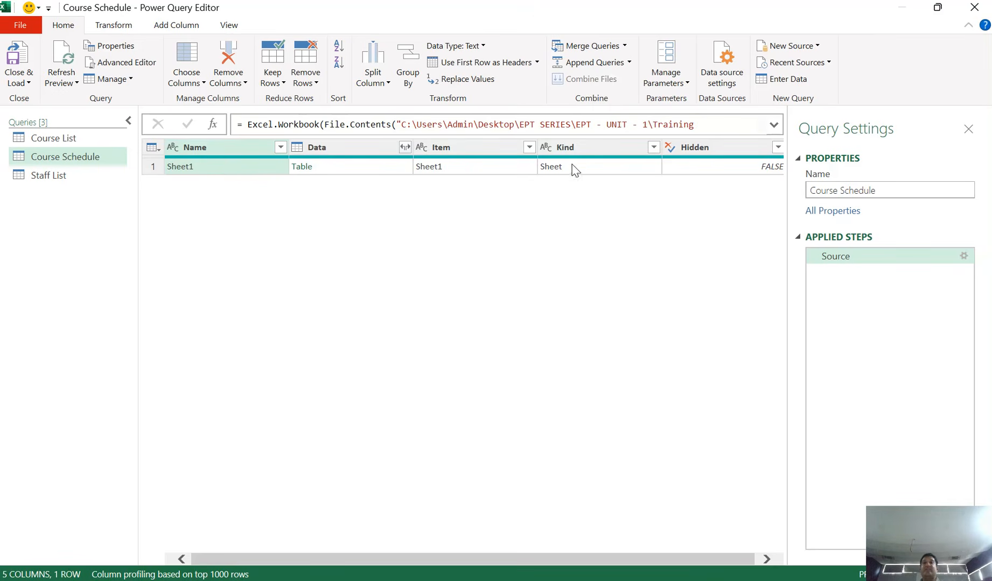
# - Keep only the Data column and expand all six of its columns without using the original column name as prefix
pyautogui.rightClick(338, 147)
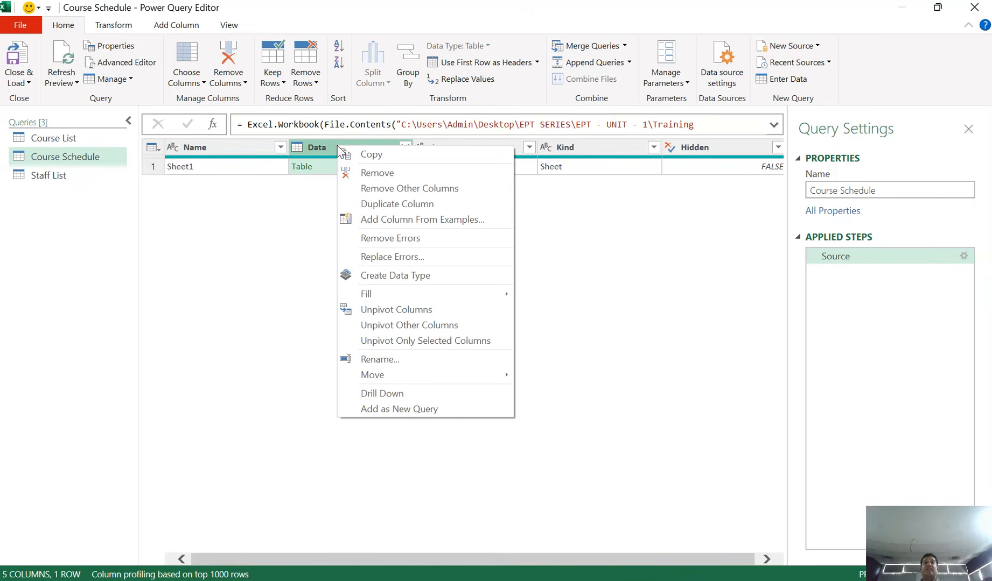
pyautogui.click(403, 188)
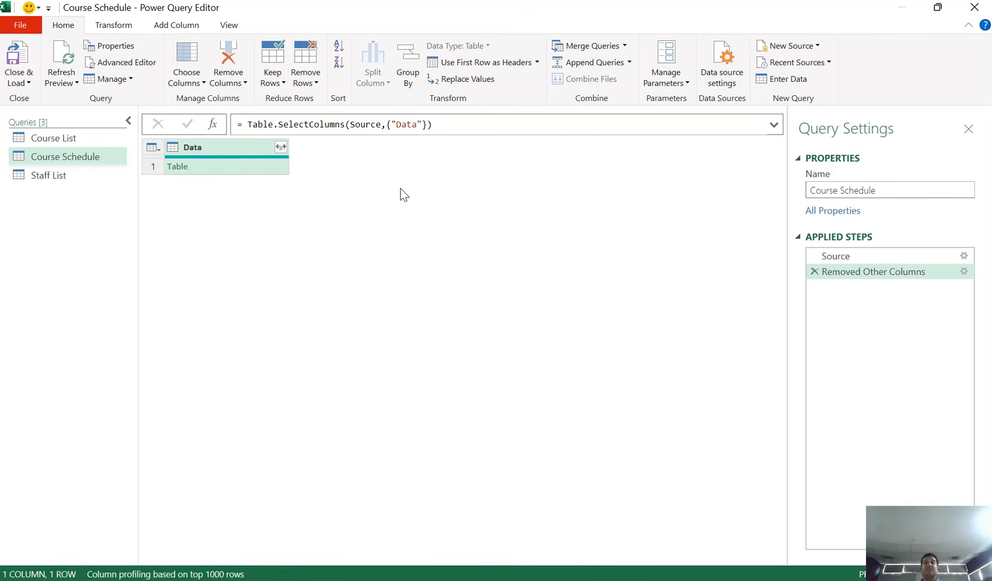
pyautogui.click(280, 147)
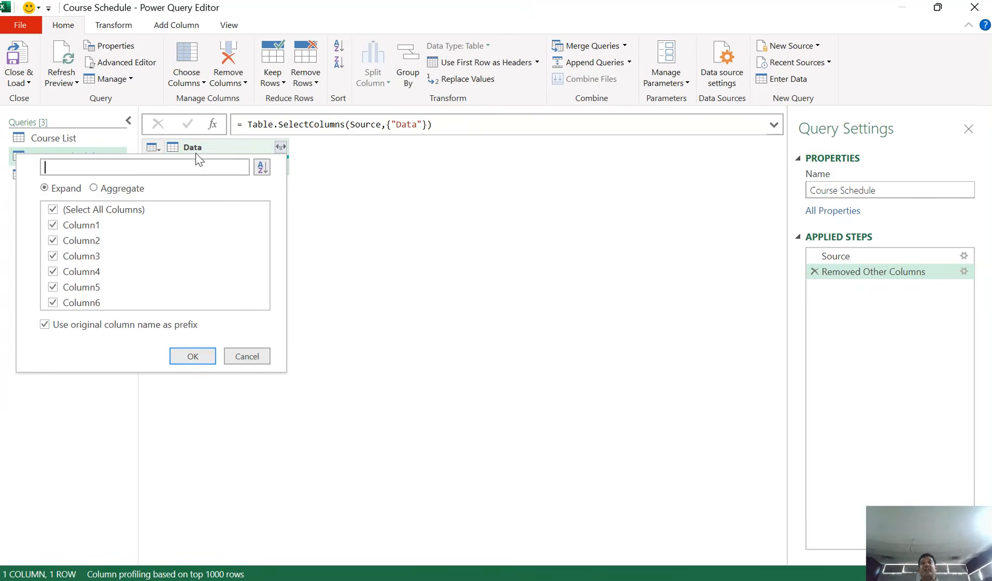
pyautogui.click(47, 327)
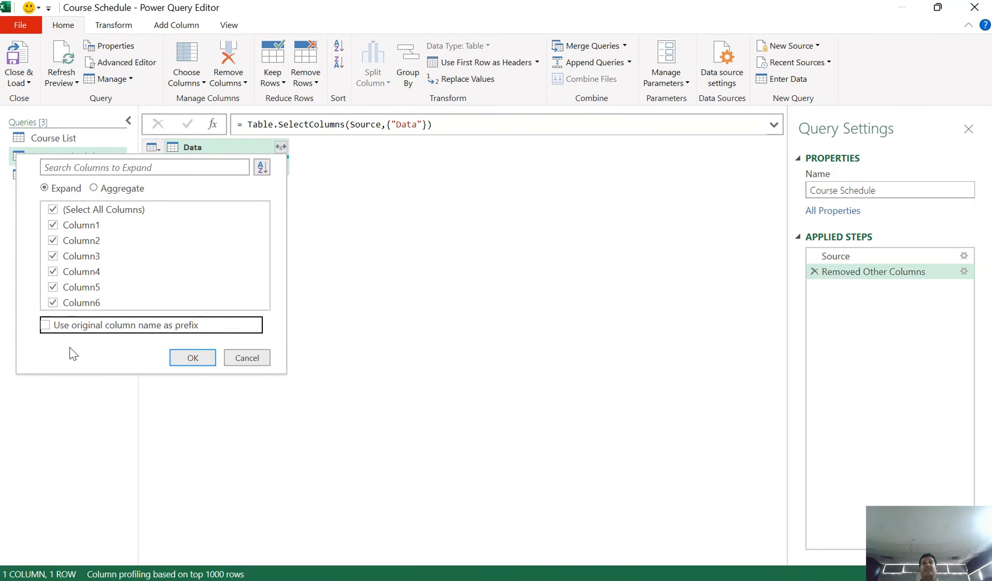
pyautogui.click(192, 359)
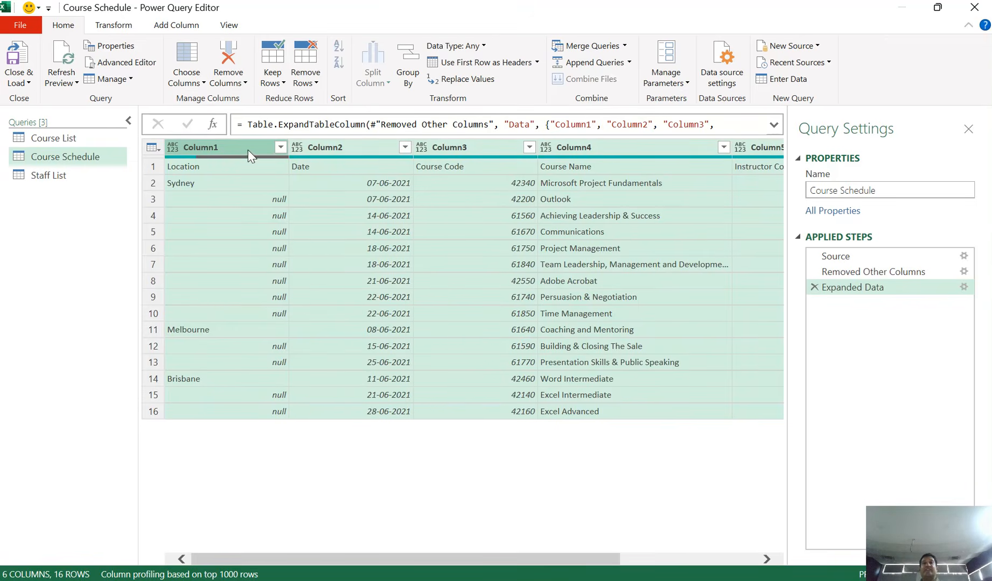
# - Promote the first row of the Course Schedule query to headers and delete the automatic Changed Type step
pyautogui.click(274, 171)
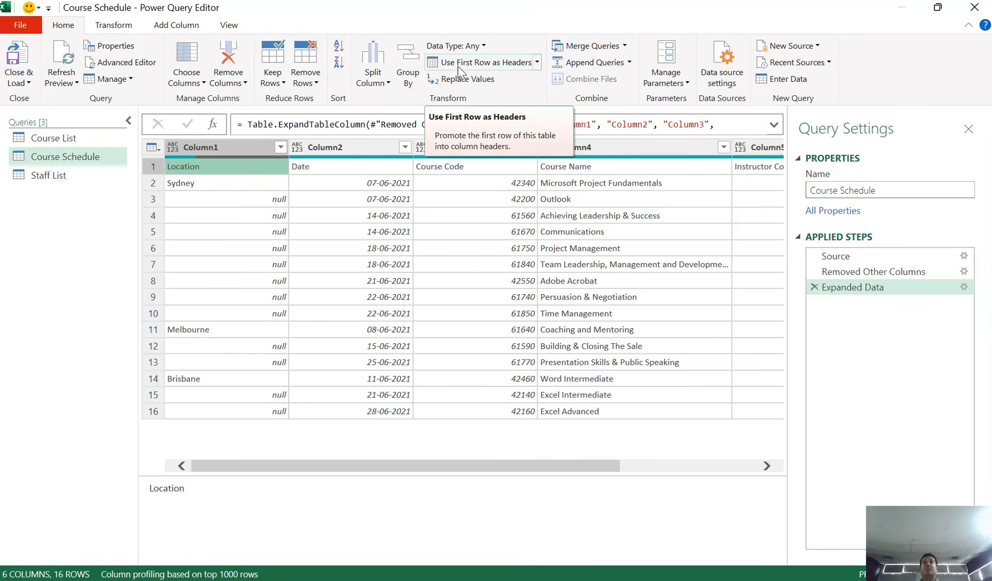
pyautogui.click(487, 69)
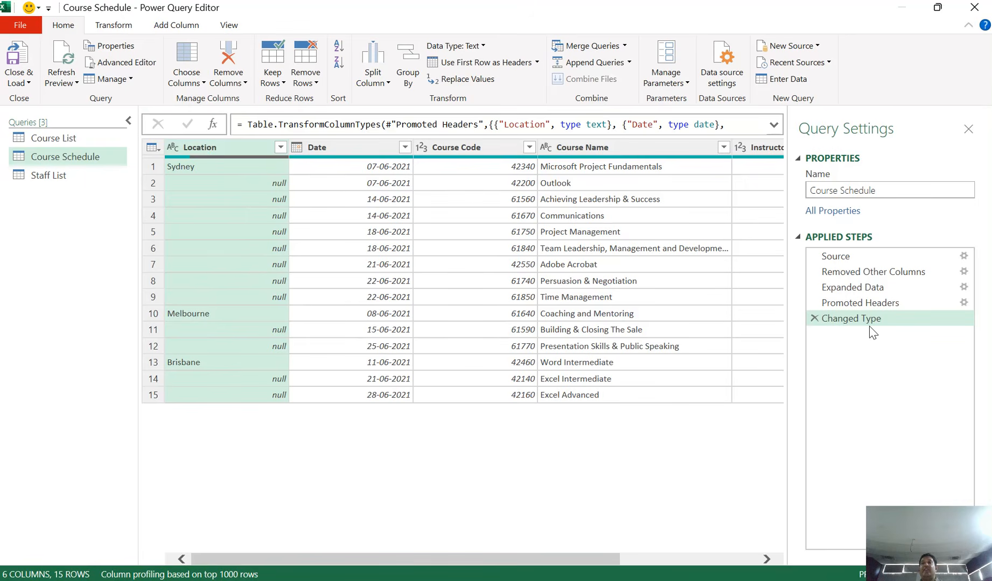
pyautogui.click(814, 319)
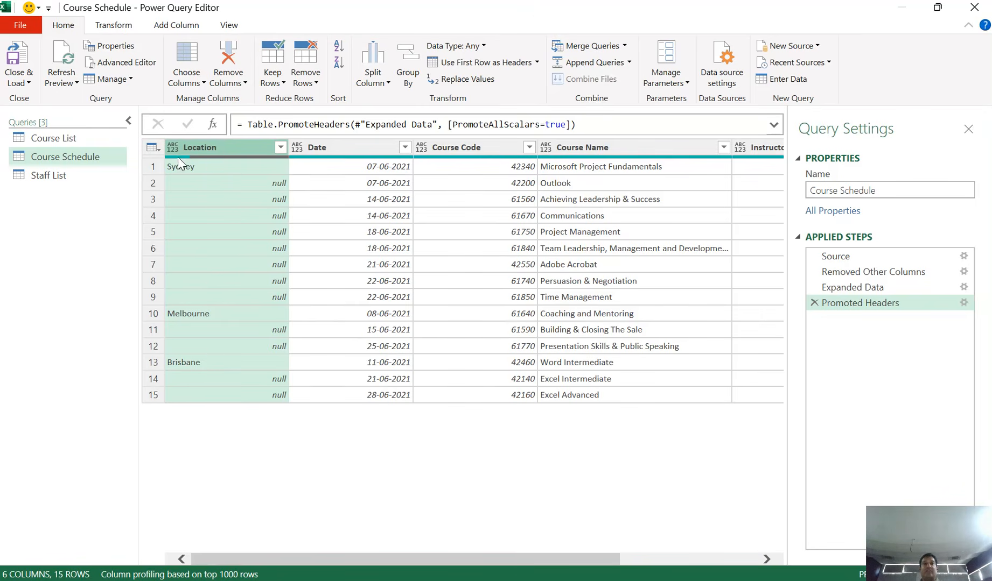
# - Fill the empty cells of the Location column downward with the location above them
pyautogui.click(118, 28)
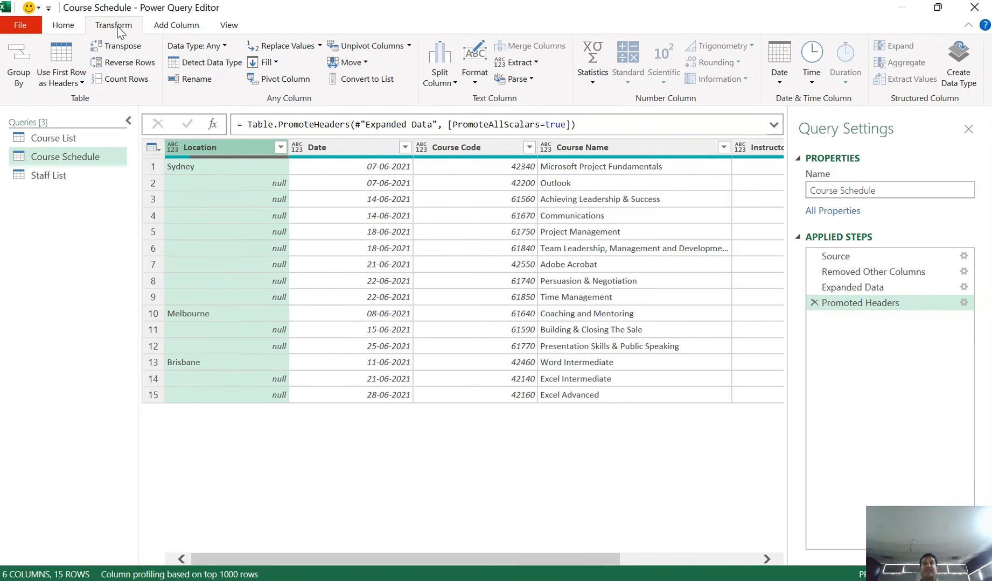
pyautogui.click(275, 62)
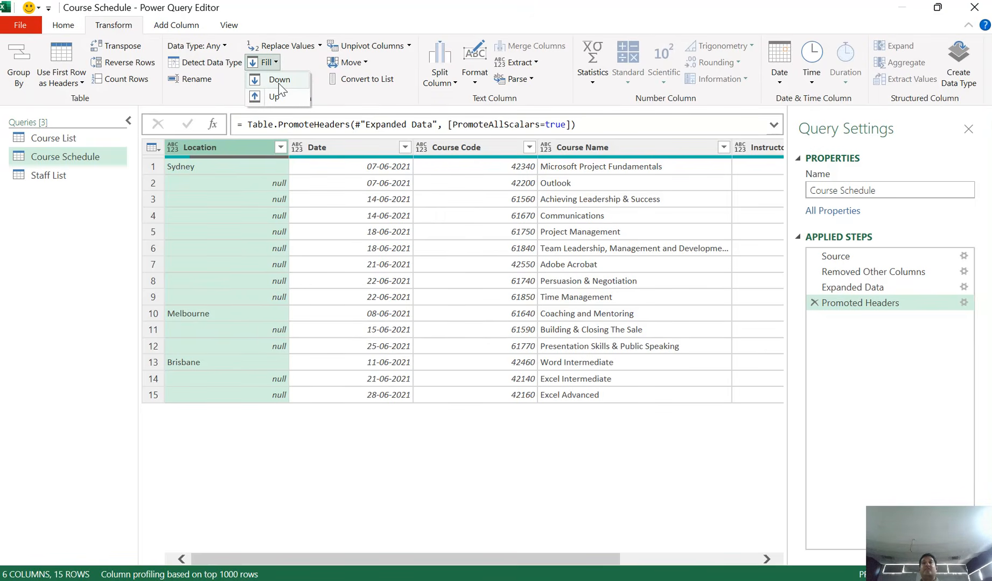
pyautogui.click(279, 80)
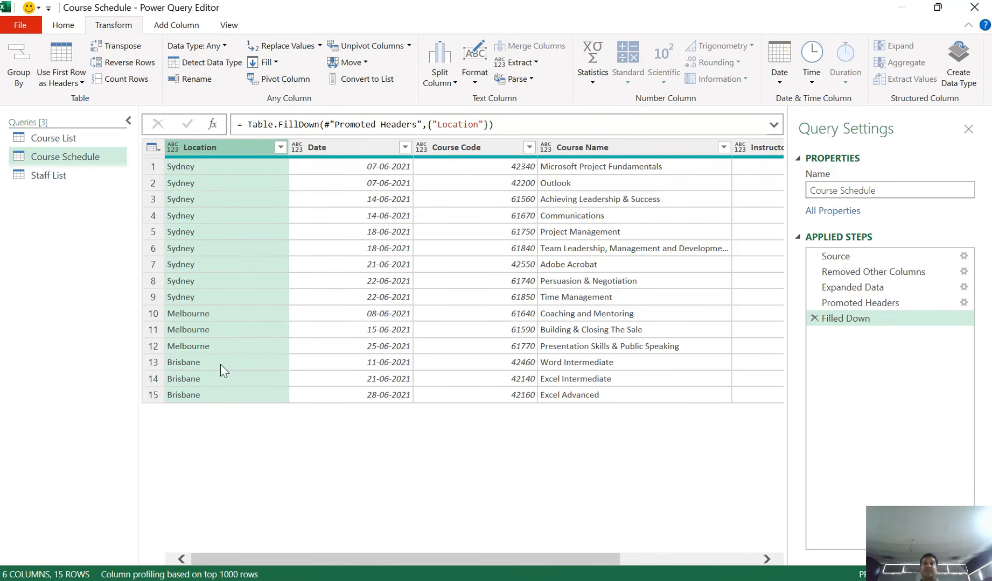
# - Set the data types of the Course Schedule columns: Location to Text, Date to Date and Course Code to Text
pyautogui.click(170, 150)
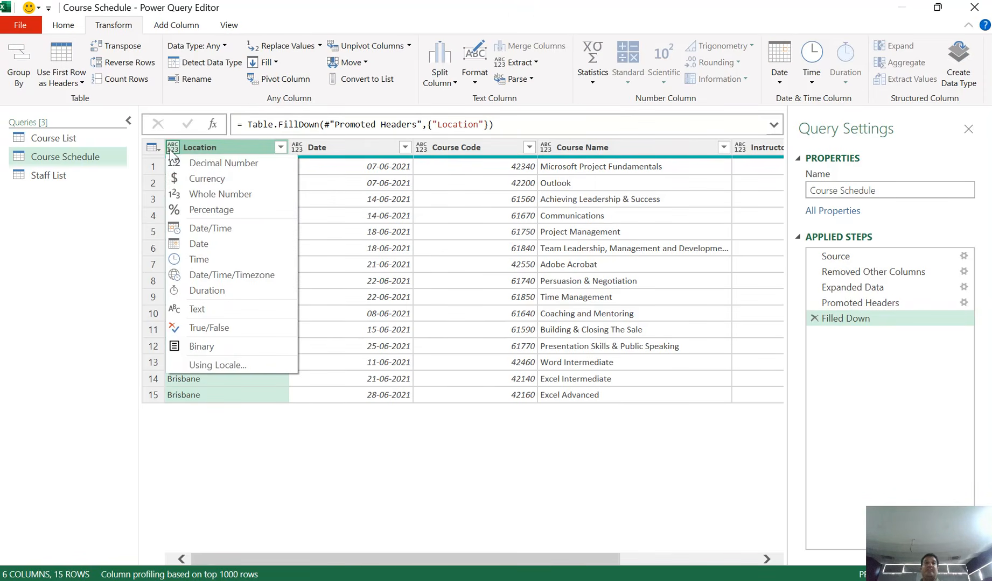
pyautogui.click(202, 309)
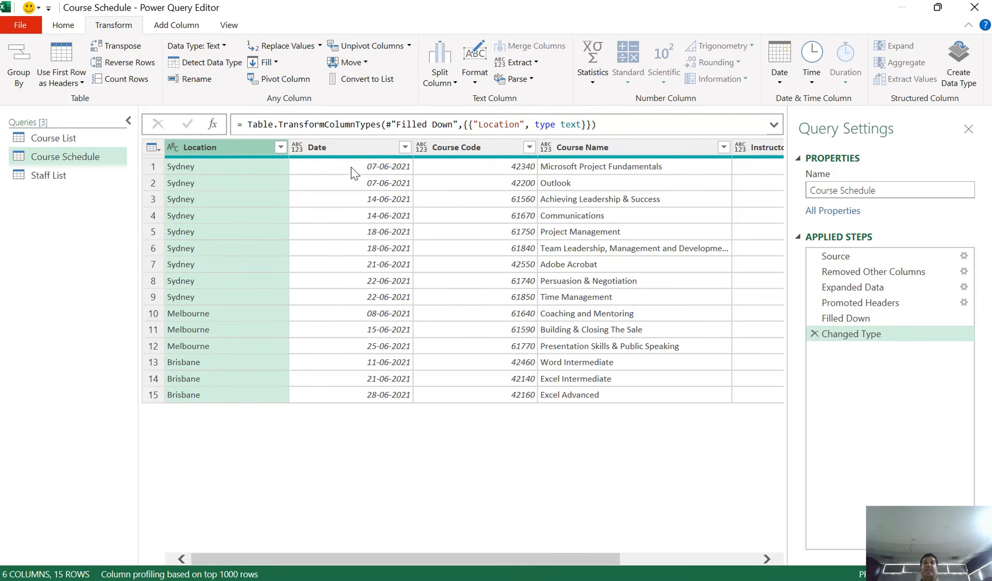
pyautogui.click(296, 147)
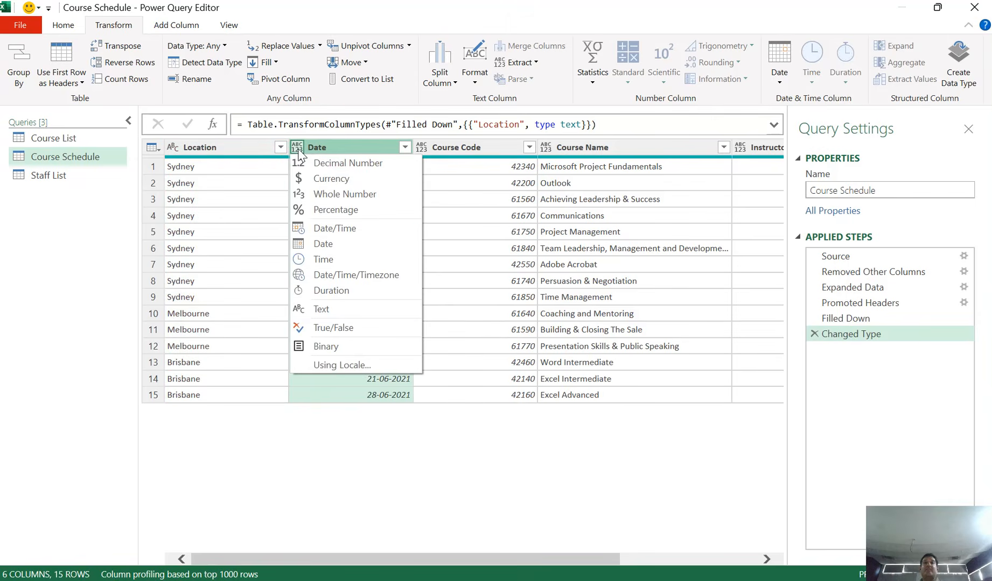
pyautogui.click(327, 246)
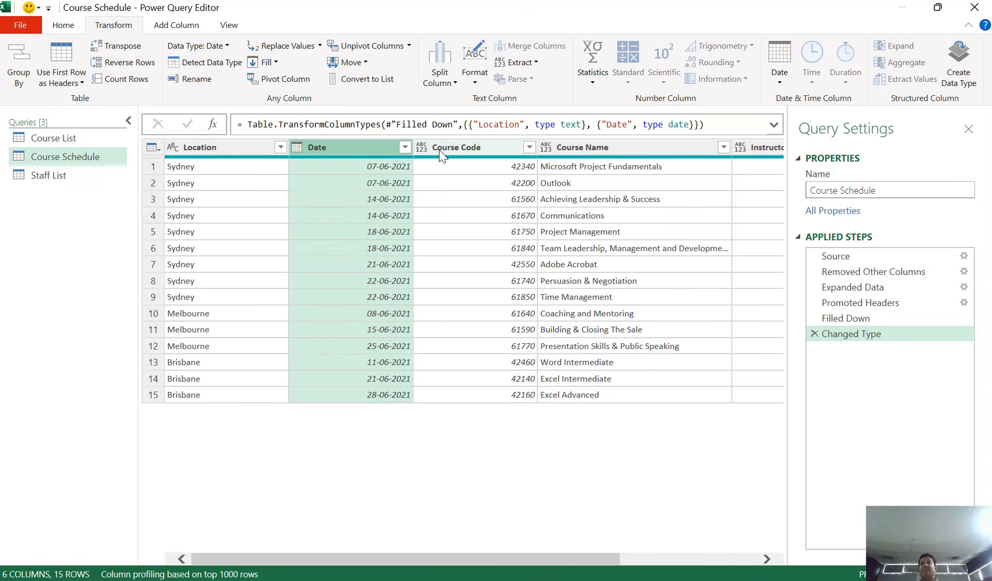
pyautogui.click(420, 147)
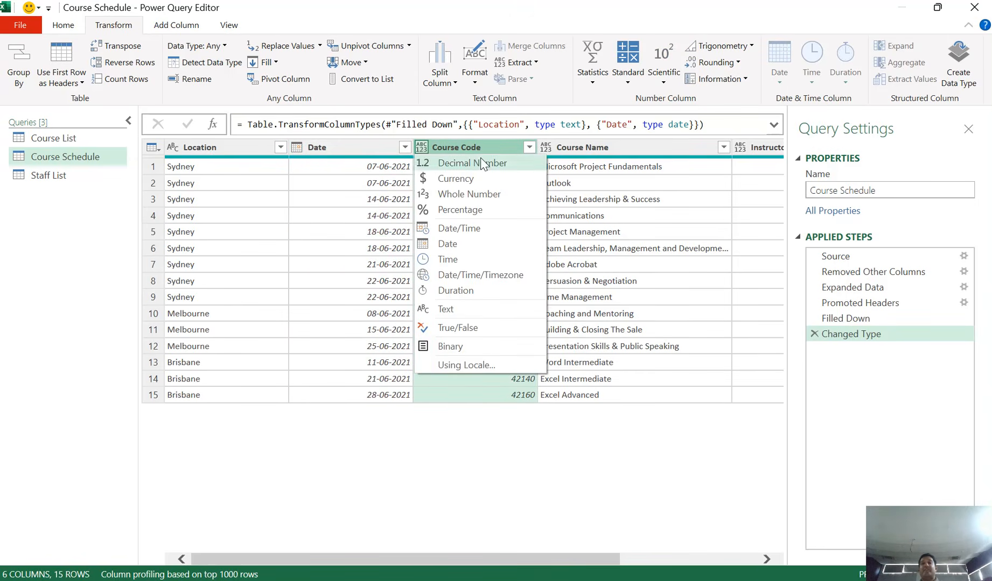
pyautogui.click(468, 311)
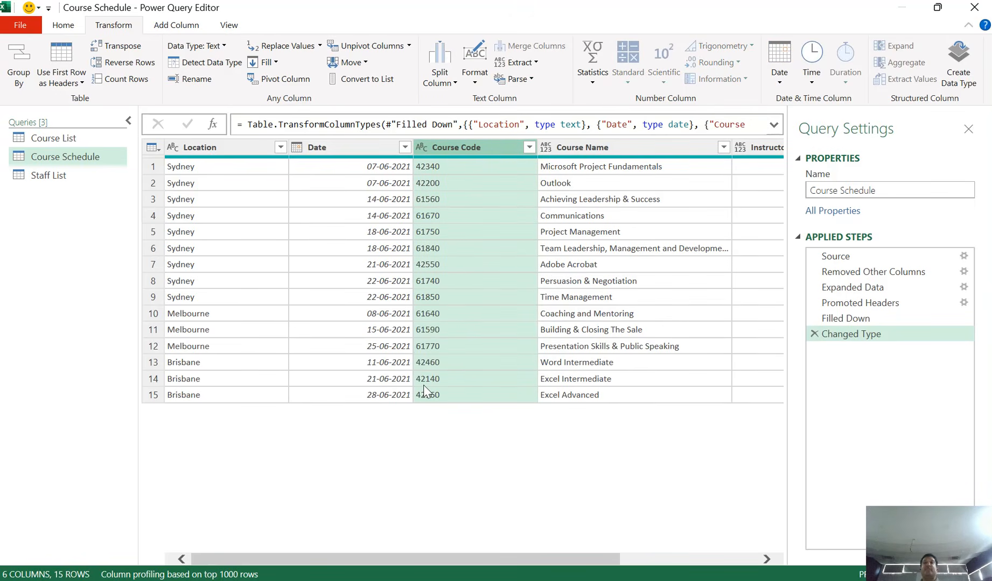
# - Set the data type of the Course Name, Instructor Code and Room columns to Text
pyautogui.moveTo(489, 560); pyautogui.dragTo(654, 562)
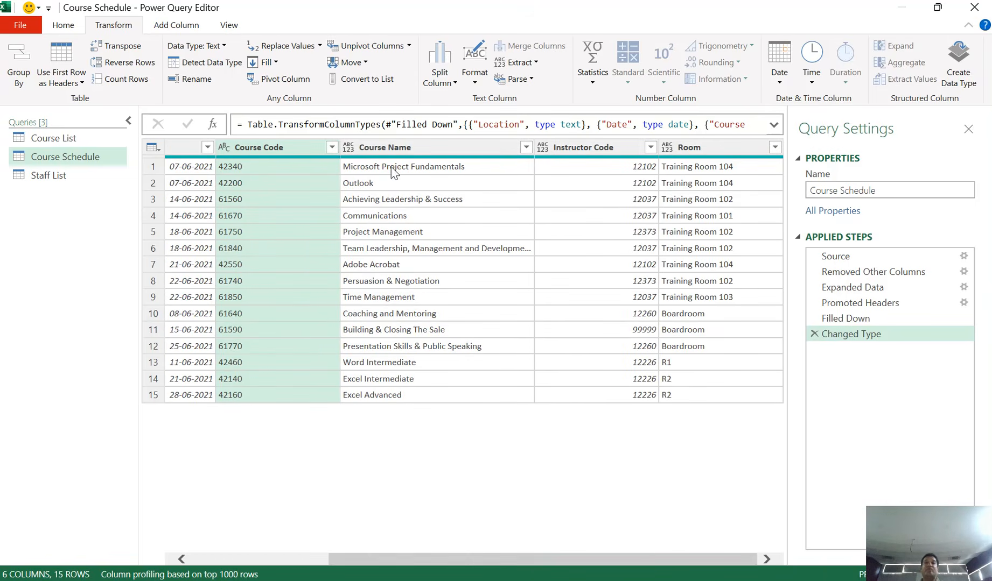
pyautogui.click(348, 147)
pyautogui.click(373, 309)
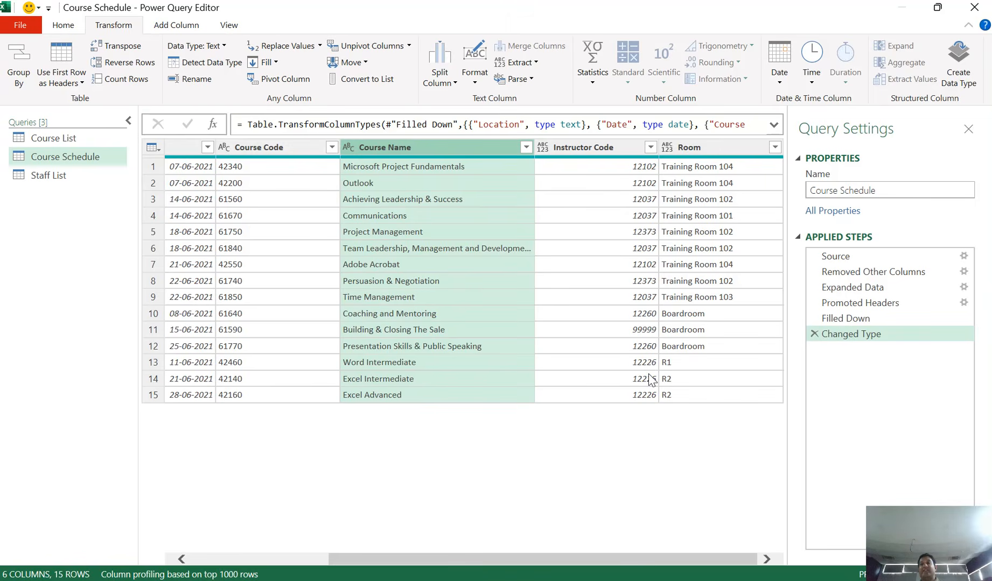
pyautogui.click(542, 148)
pyautogui.click(564, 309)
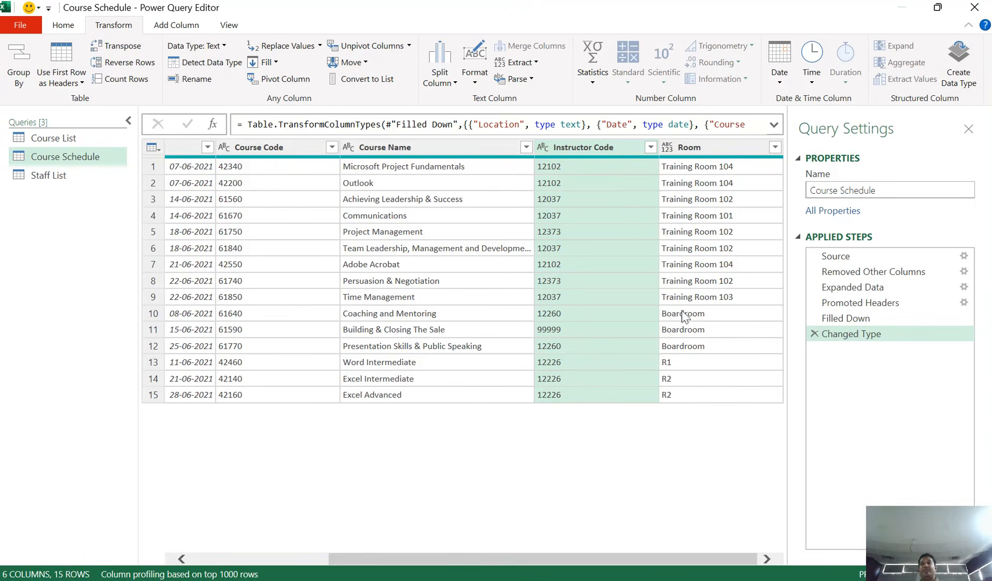
pyautogui.click(667, 151)
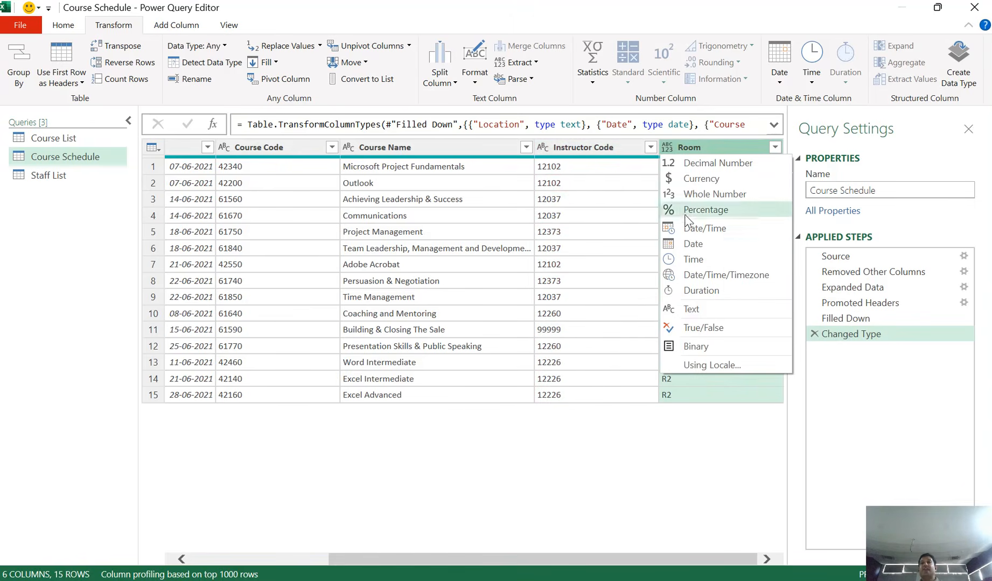
pyautogui.click(692, 310)
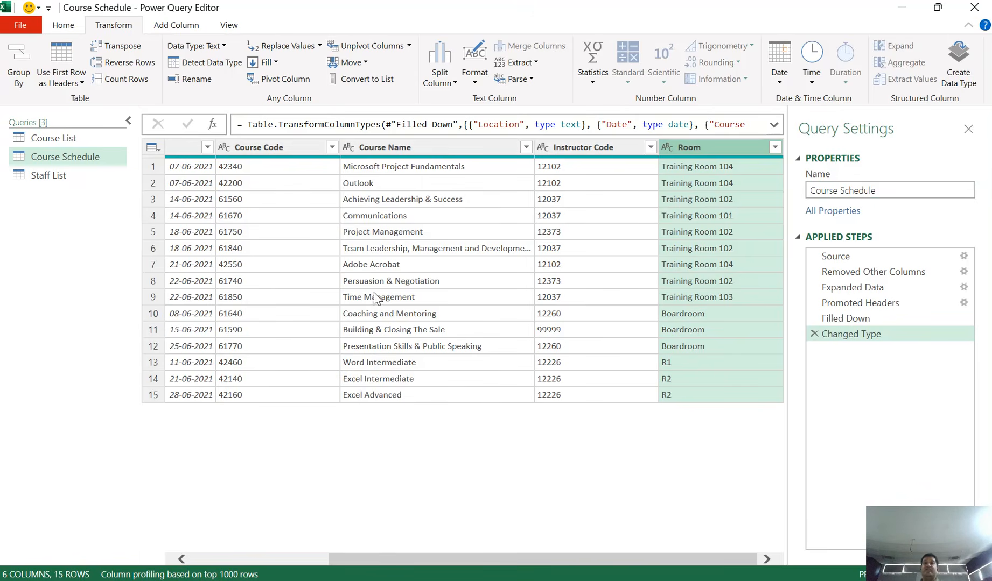
# - Close the query editor and load the rebuilt Course Schedule query into the Training Schedule worksheet
pyautogui.click(63, 25)
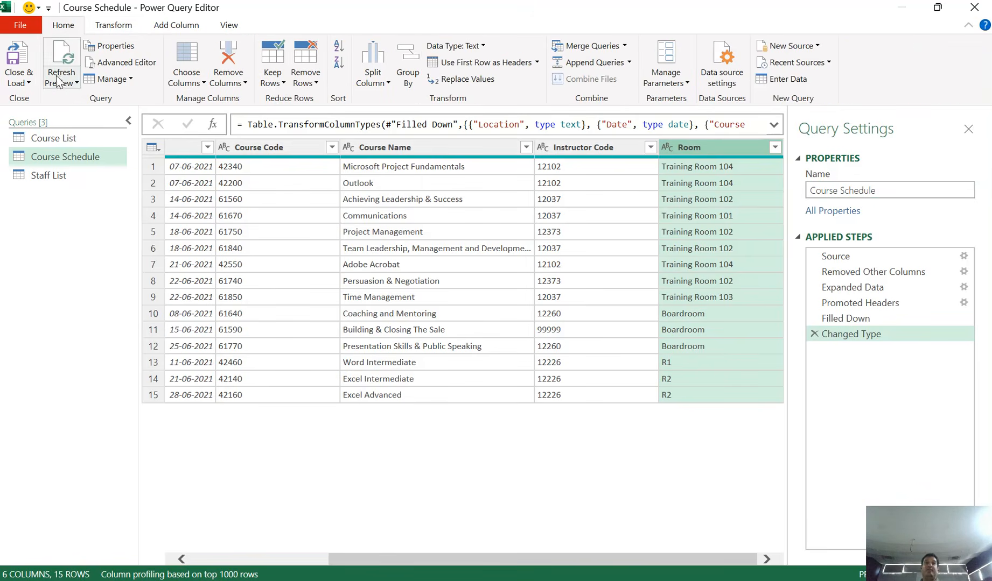
pyautogui.click(27, 84)
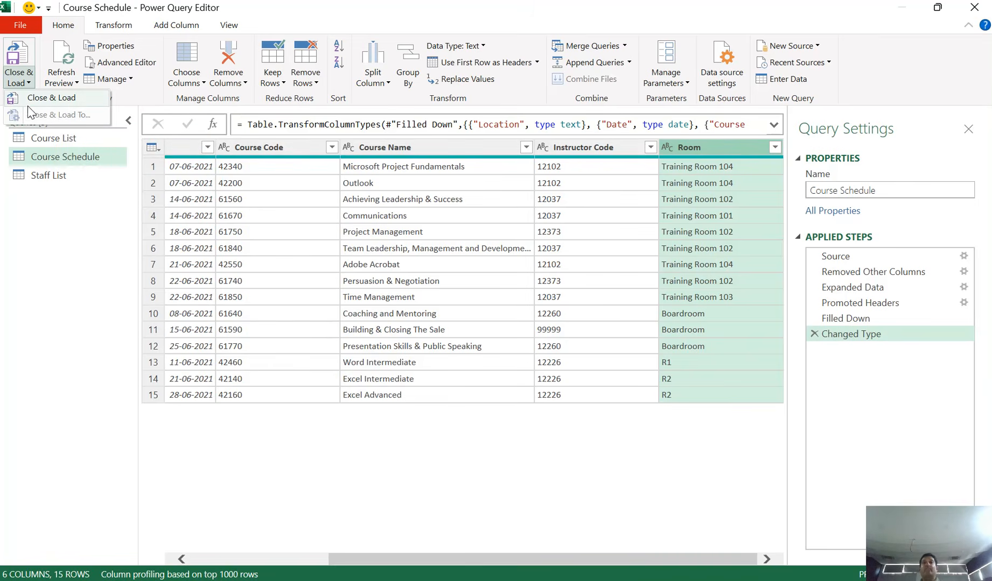
pyautogui.click(59, 102)
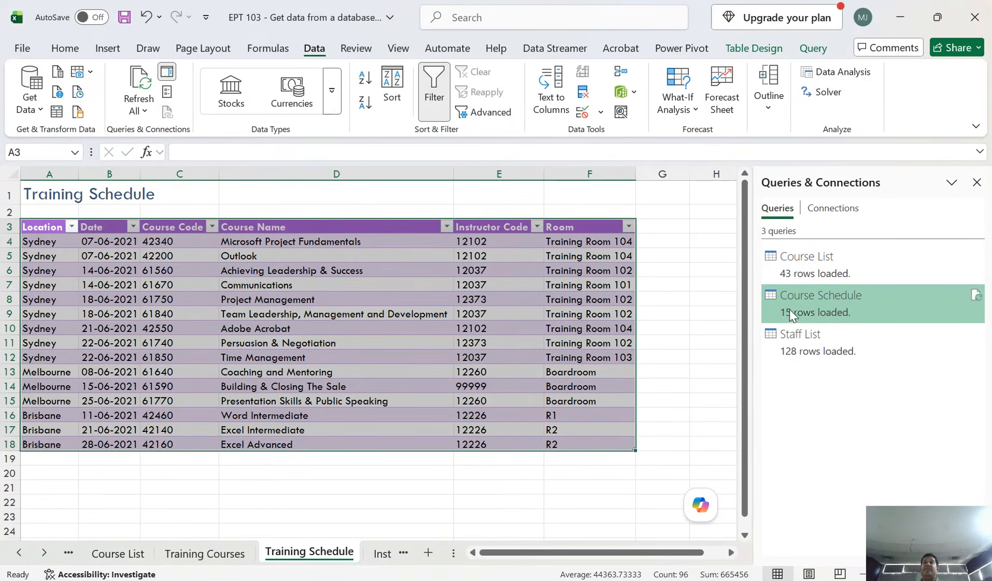
pyautogui.moveTo(800, 313)
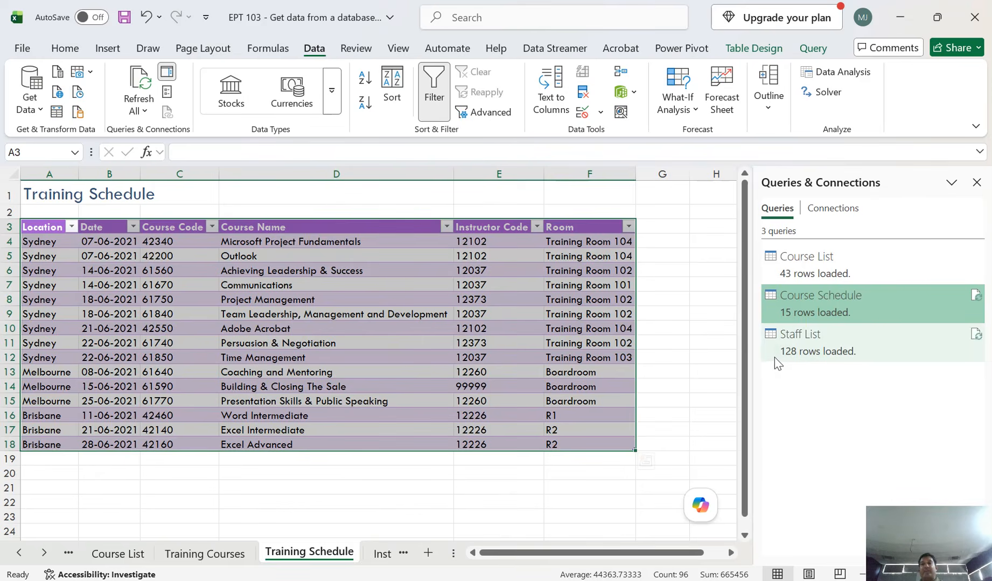
pyautogui.moveTo(773, 357)
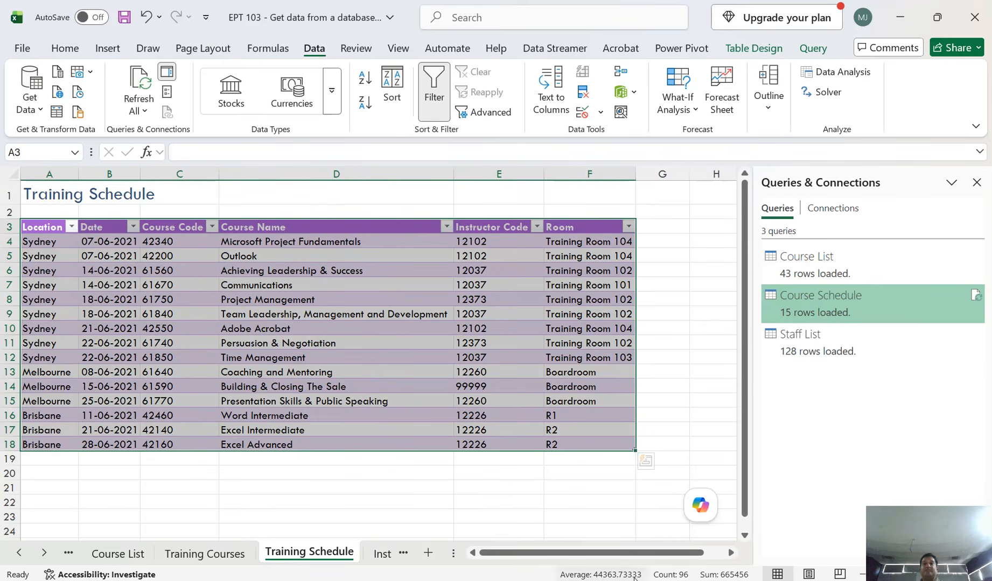
# - Switch to the session slides in Adobe Acrobat and show the last page, which announces Session 5
pyautogui.click(614, 472)
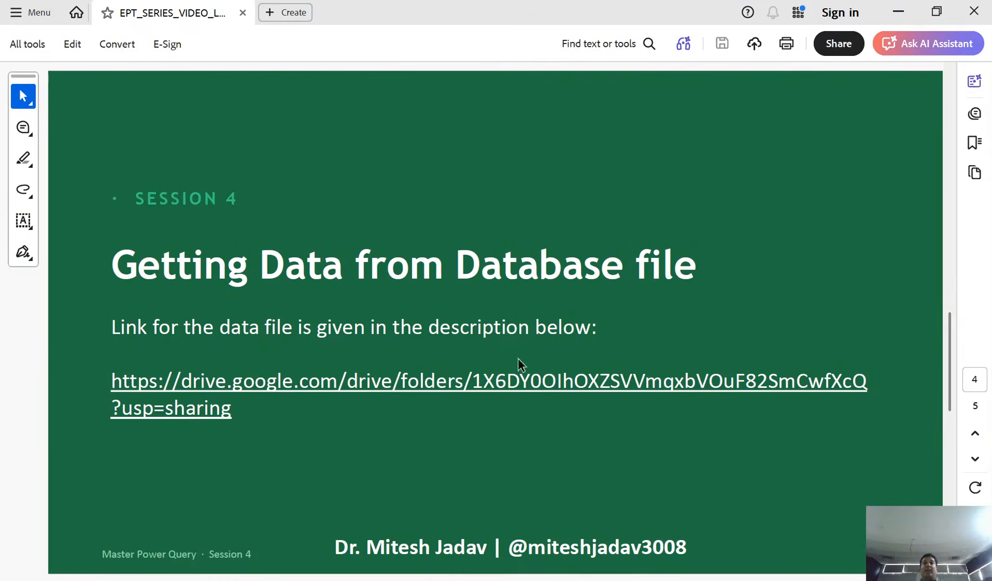
pyautogui.scroll(-2, 540, 345)
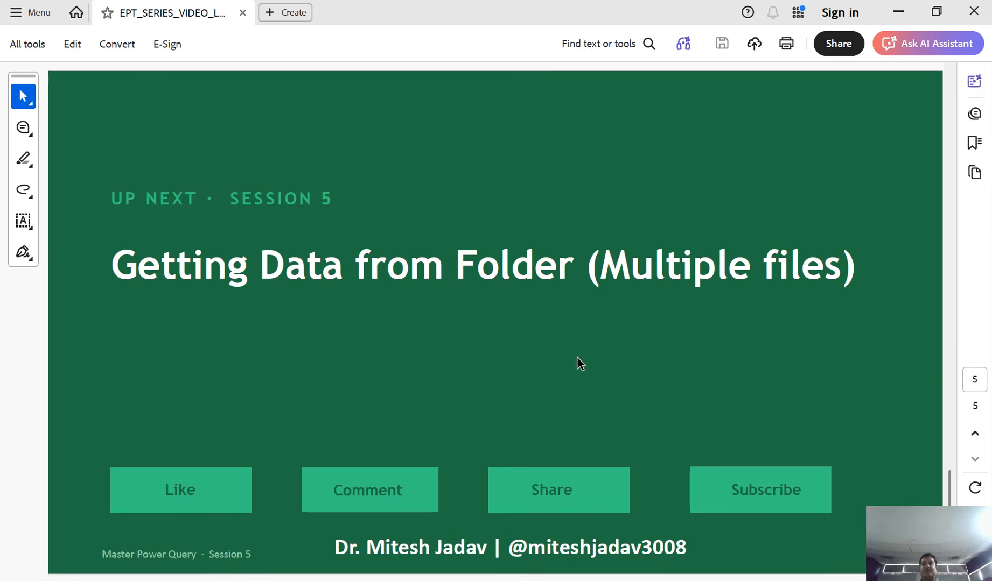
pyautogui.moveTo(652, 580)
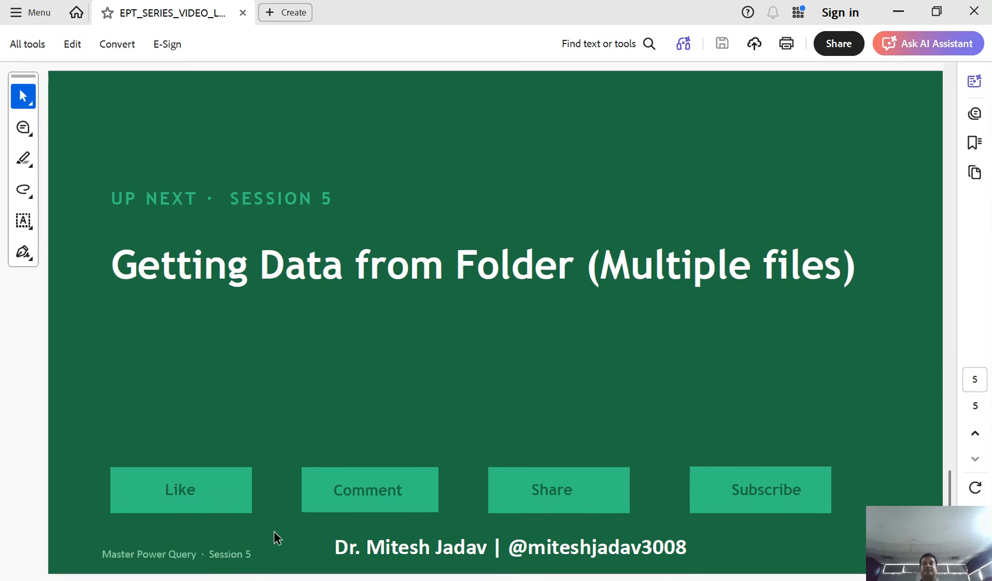